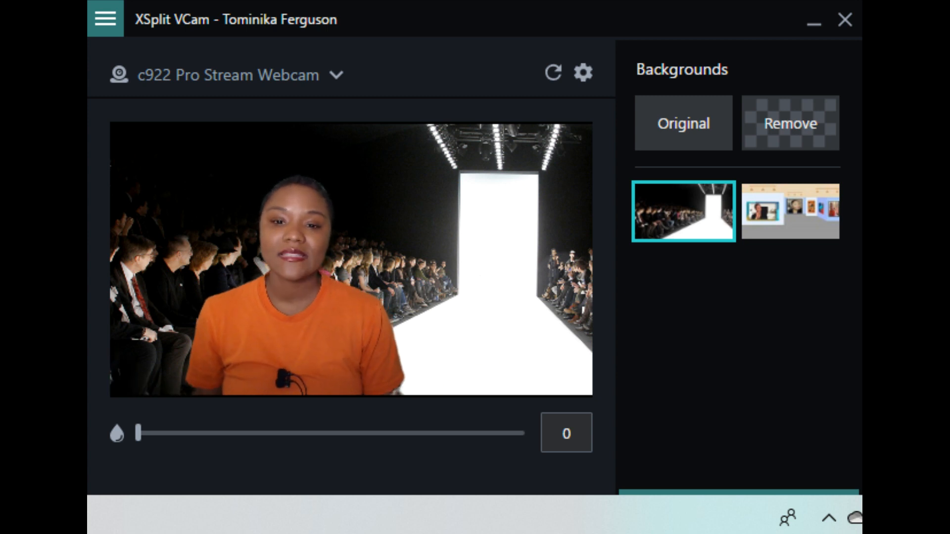
- Preview the art gallery background on the webcam feed and return to the fashion show audience background
left_click(803, 227)
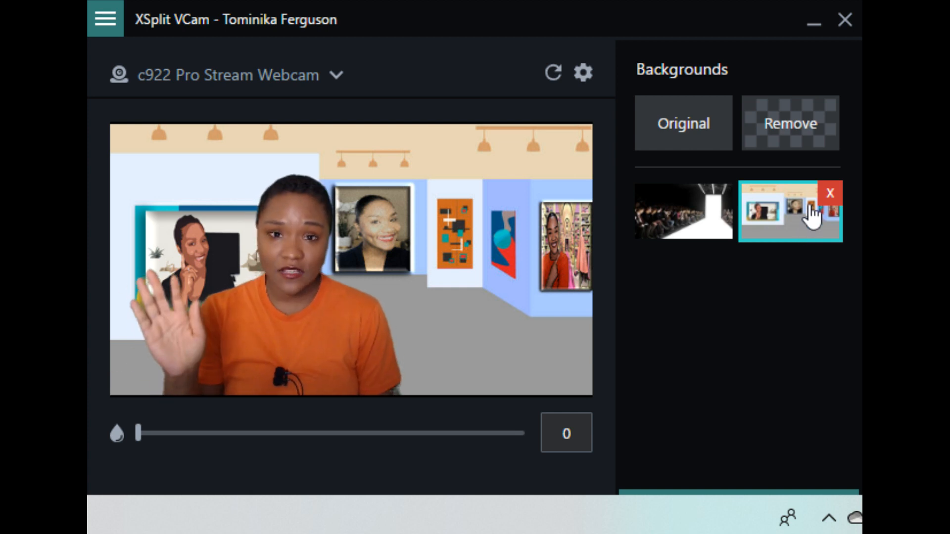
left_click(692, 221)
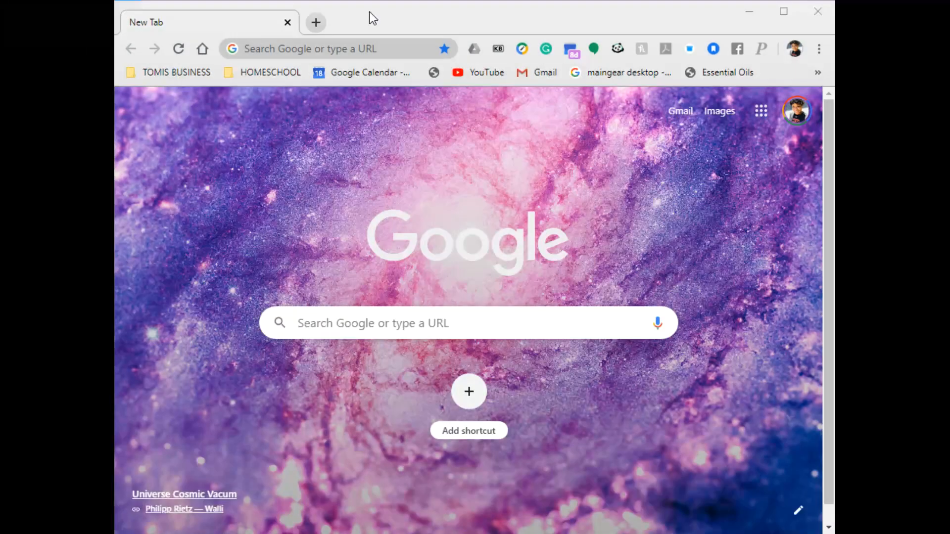
- Switch to Chrome and search Google Images for "fashion show clip art", narrowed to background results
left_click(370, 22)
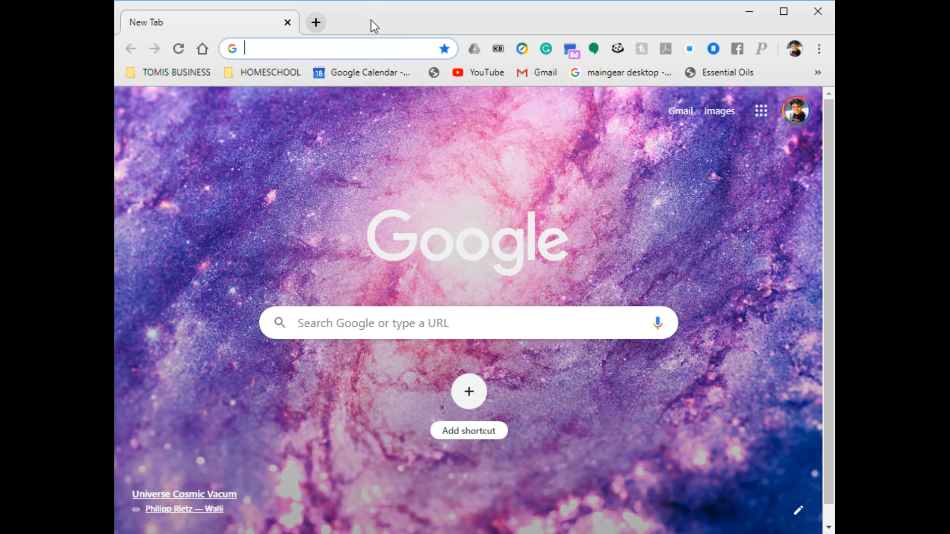
left_click(334, 314)
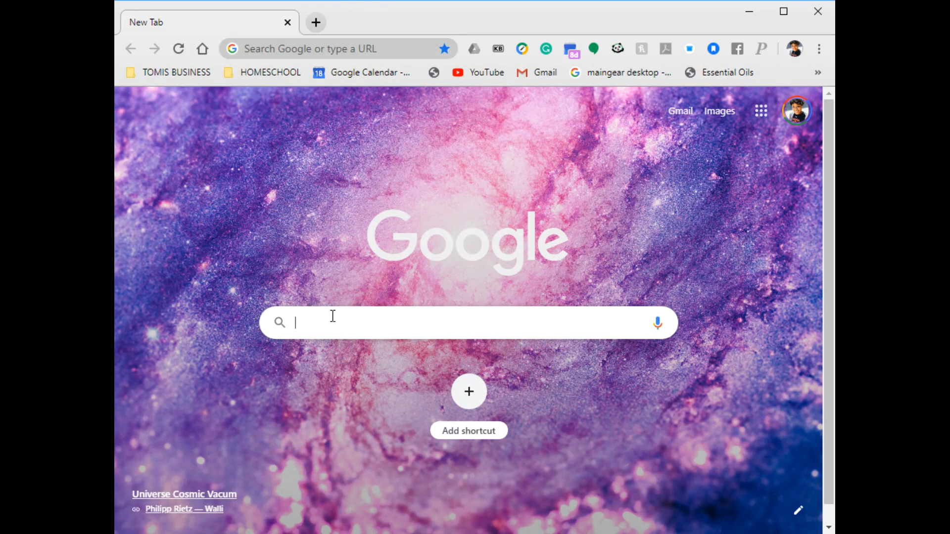
type("fashion show clip art")
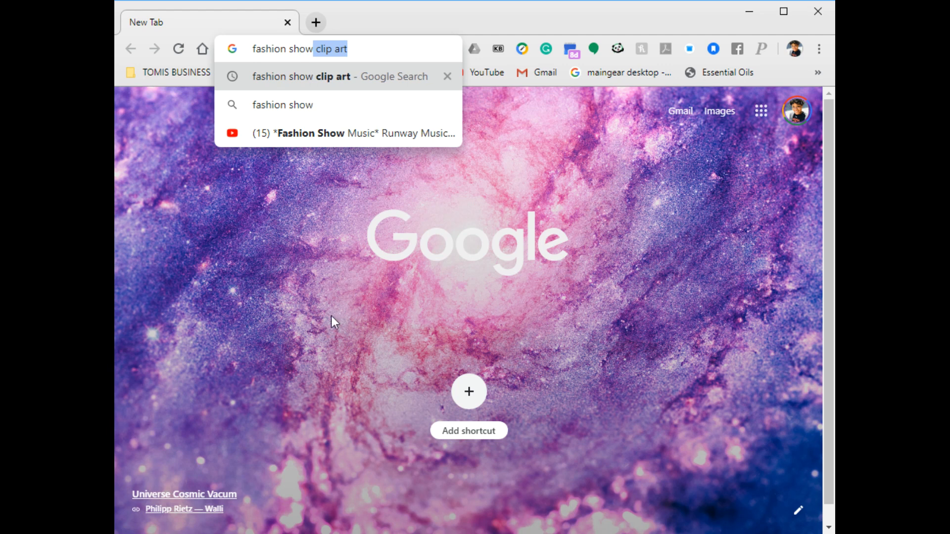
key("Return")
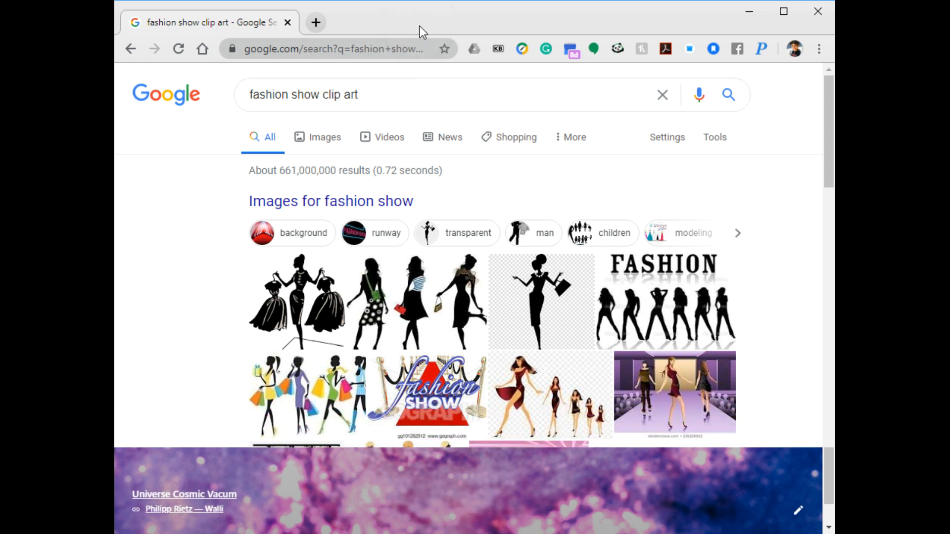
left_click(271, 240)
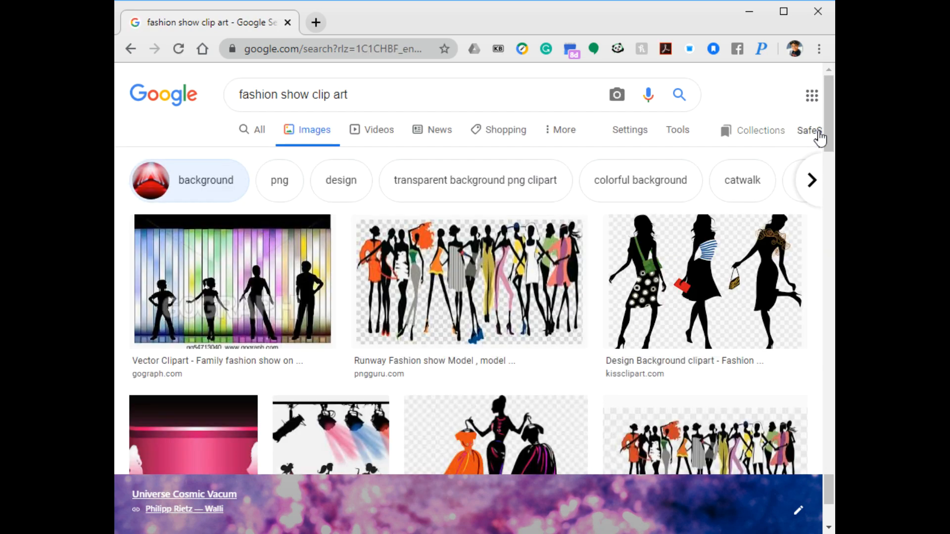
- Find the Youth Club image with the RUNWAY stage in the results and save it as runway show.jpg
left_click_drag(832, 135, 833, 198)
left_click_drag(831, 157, 831, 180)
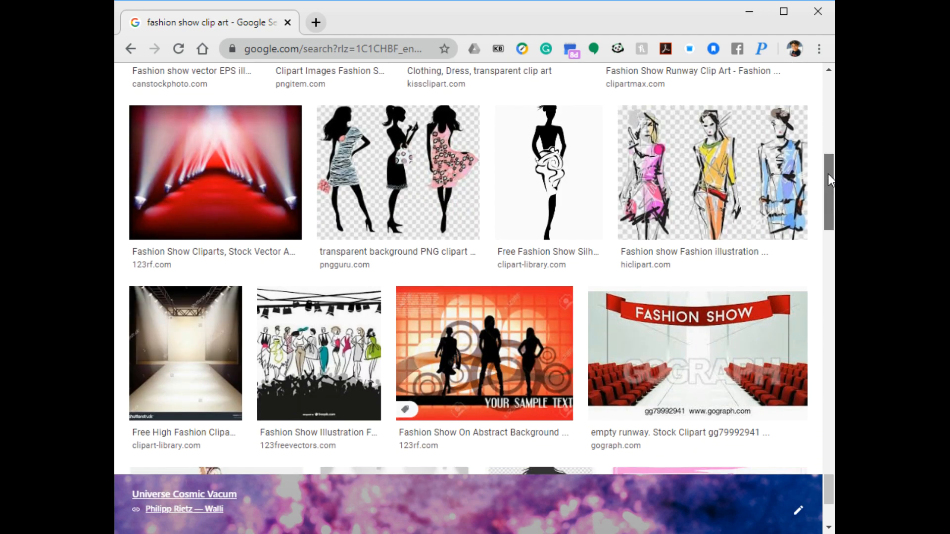
left_click_drag(830, 180, 834, 345)
scroll(829, 213, "down", 2)
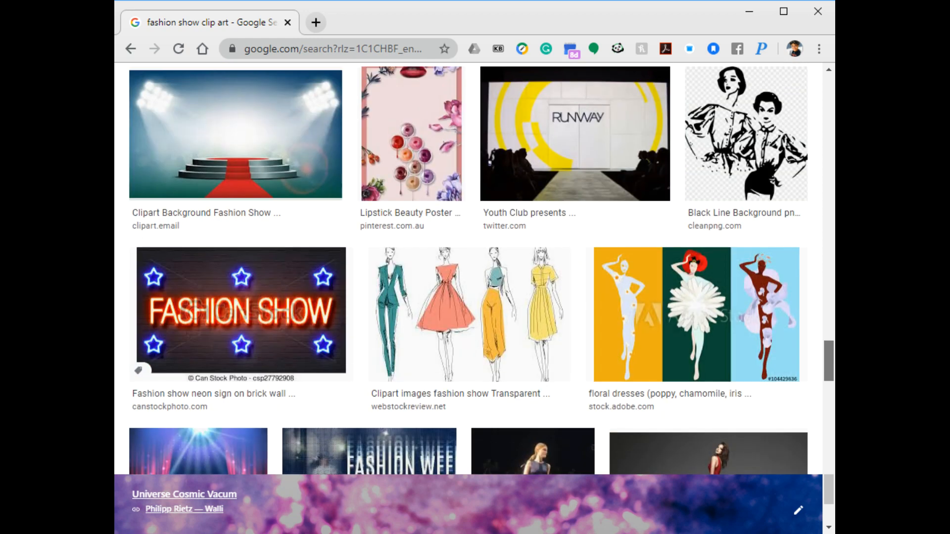
left_click(569, 128)
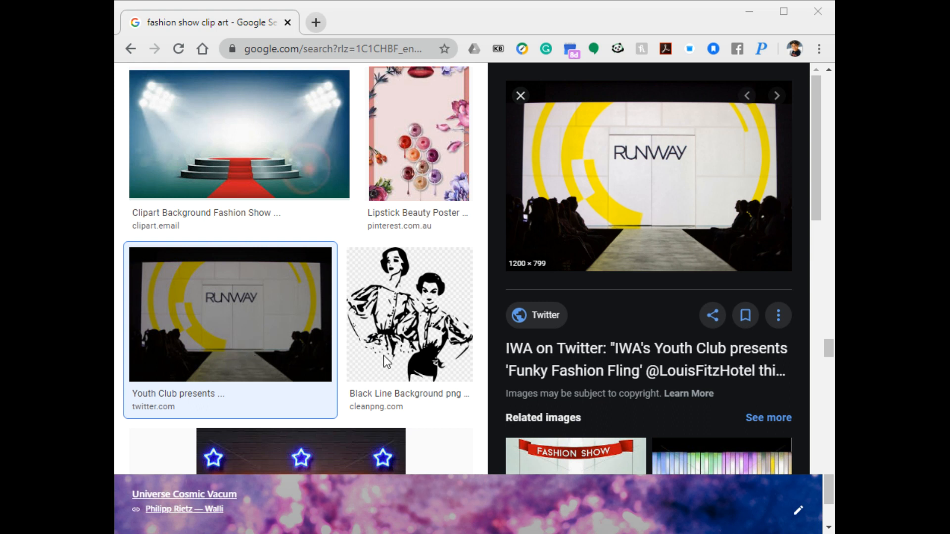
left_click(716, 383)
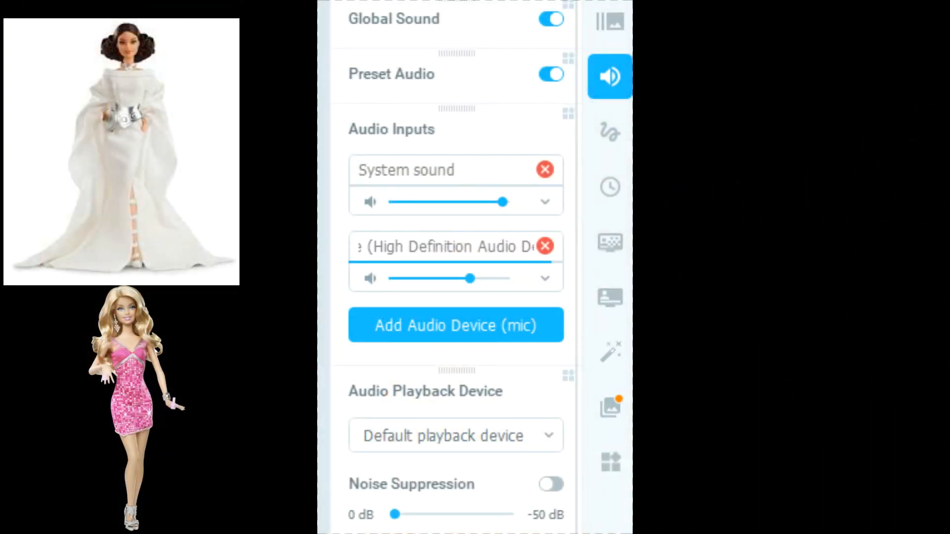
- In ManyCam, hide the two selected effects, barbie png and barbie in white
left_click(609, 351)
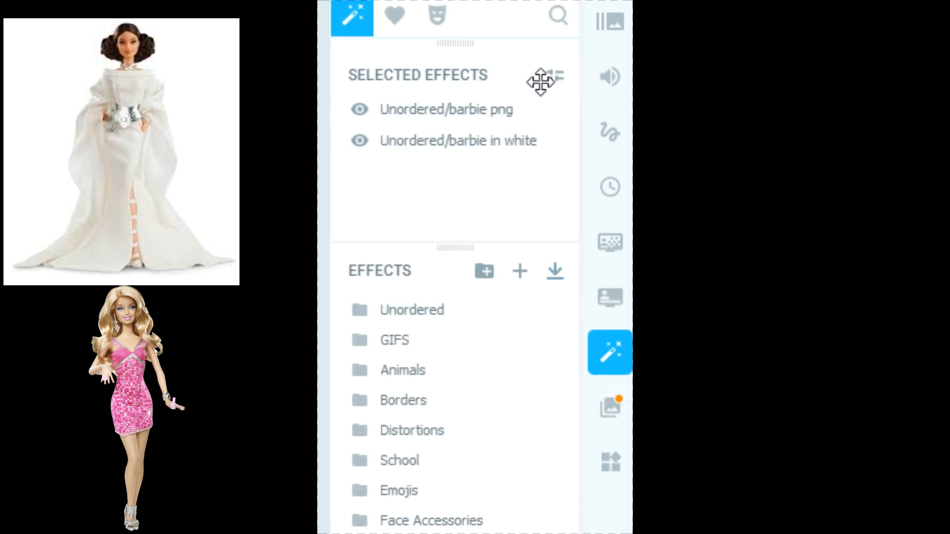
left_click(360, 110)
left_click(359, 141)
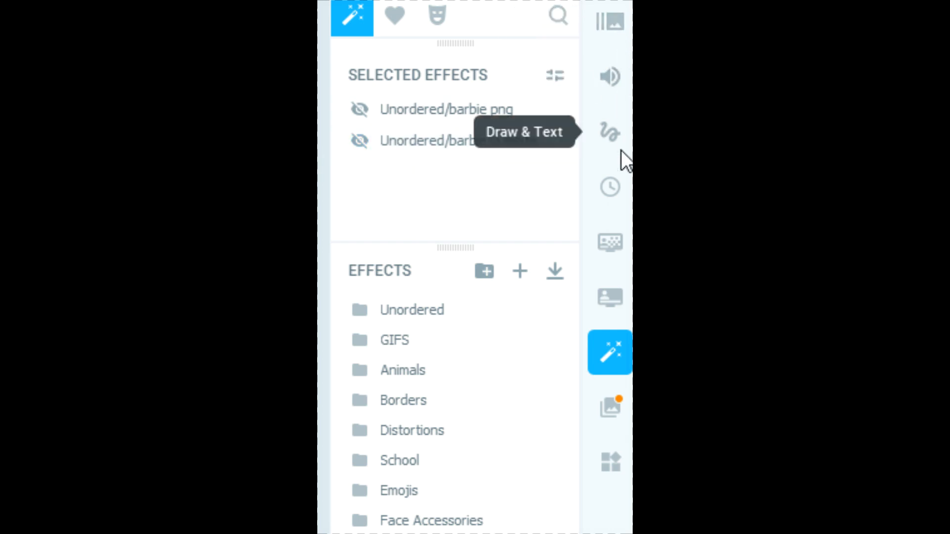
- Try to enable the virtual background in Replace mode, and turn the virtual background off again
left_click(614, 244)
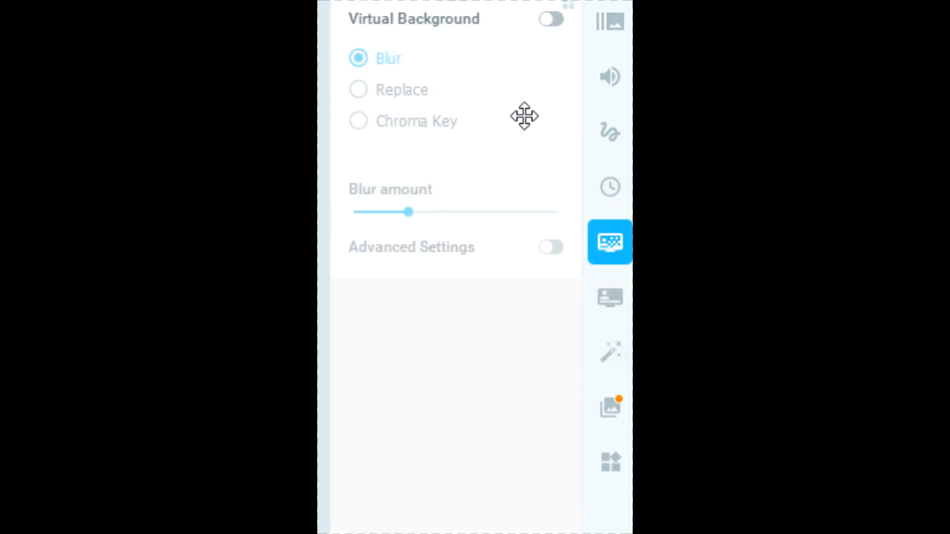
left_click(552, 20)
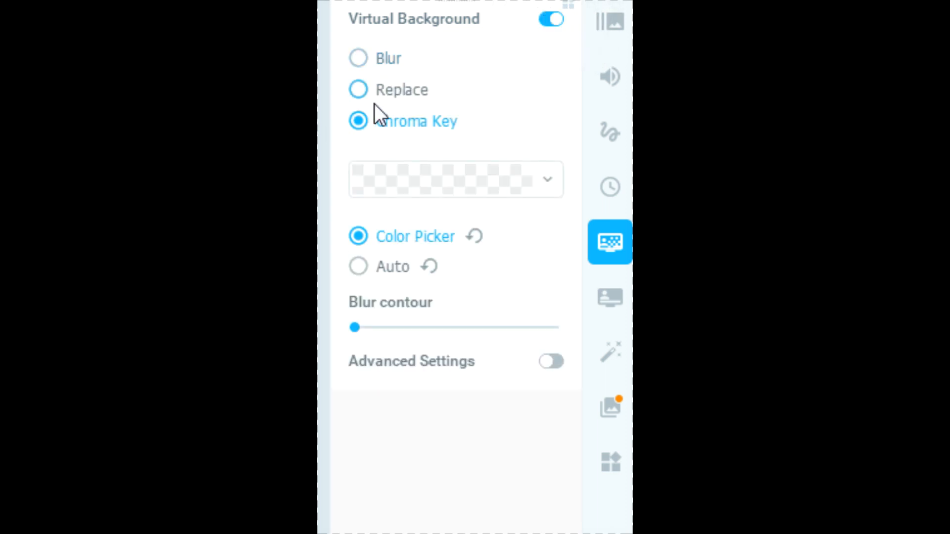
left_click(360, 91)
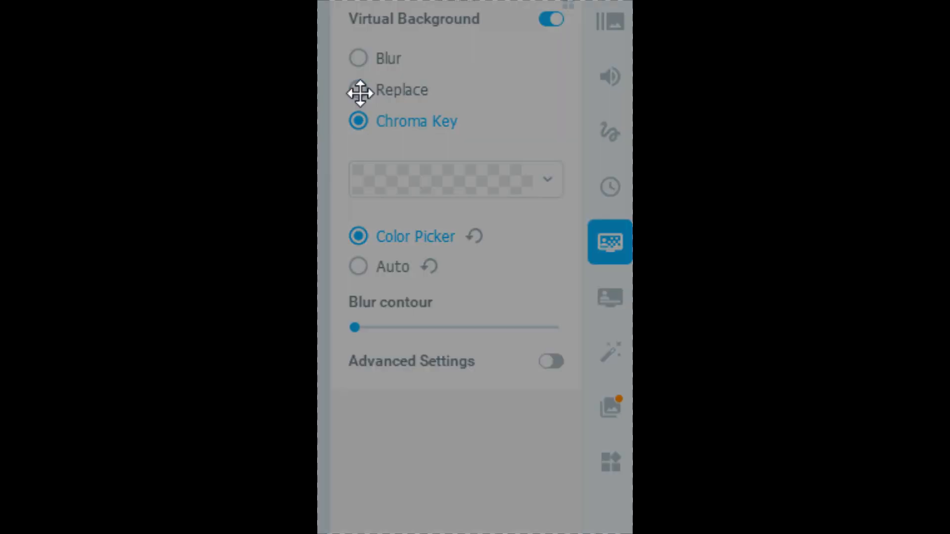
left_click(399, 242)
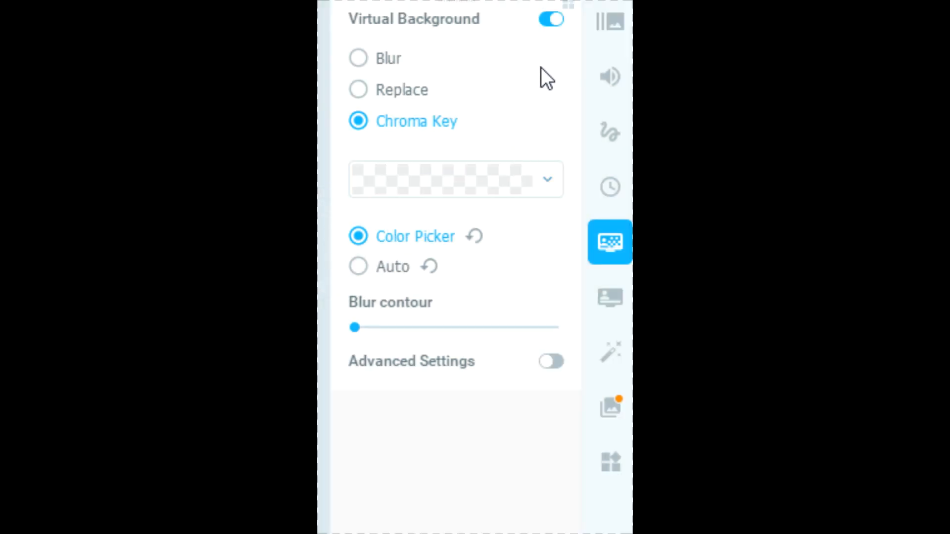
left_click(366, 91)
mouse_move(485, 4)
left_mouse_down()
mouse_move(499, 2)
mouse_move(485, 5)
left_mouse_up()
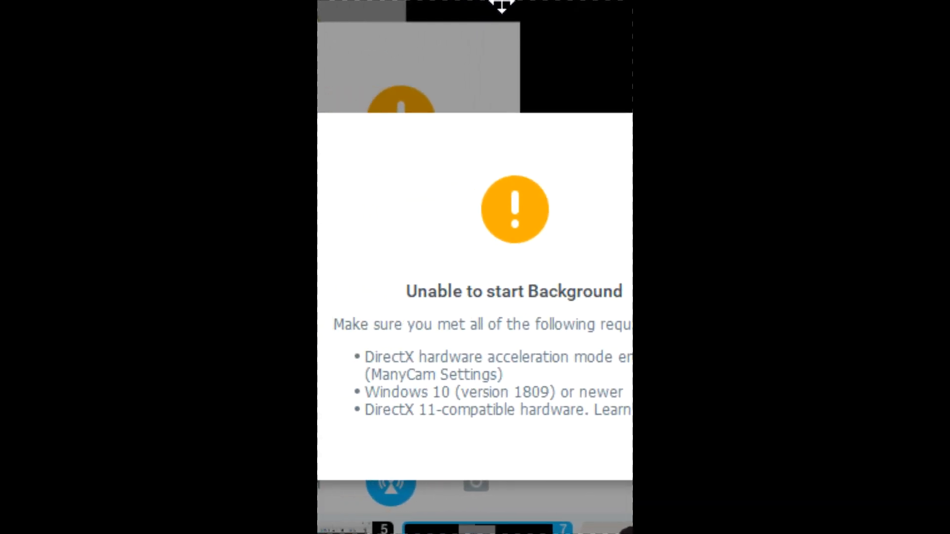
left_click_drag(625, 3, 668, 4)
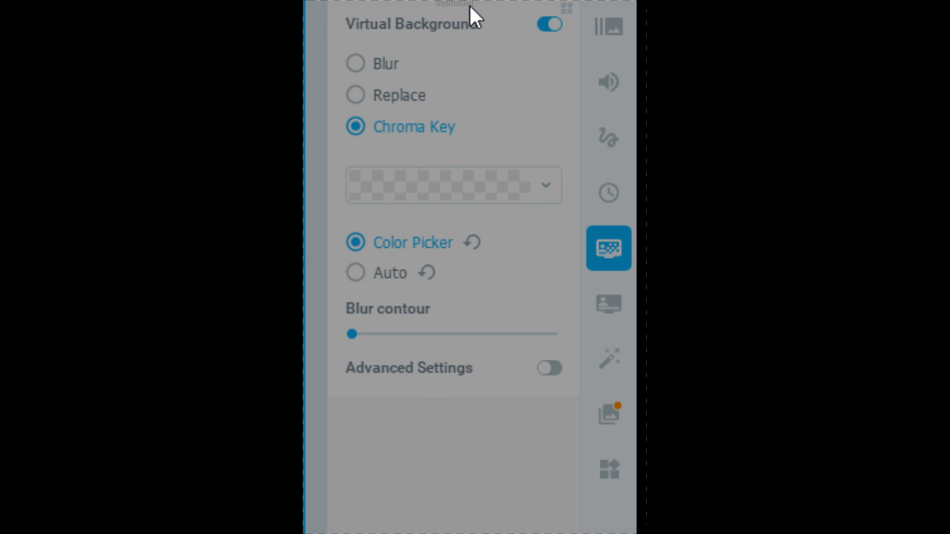
left_click_drag(646, 62, 634, 63)
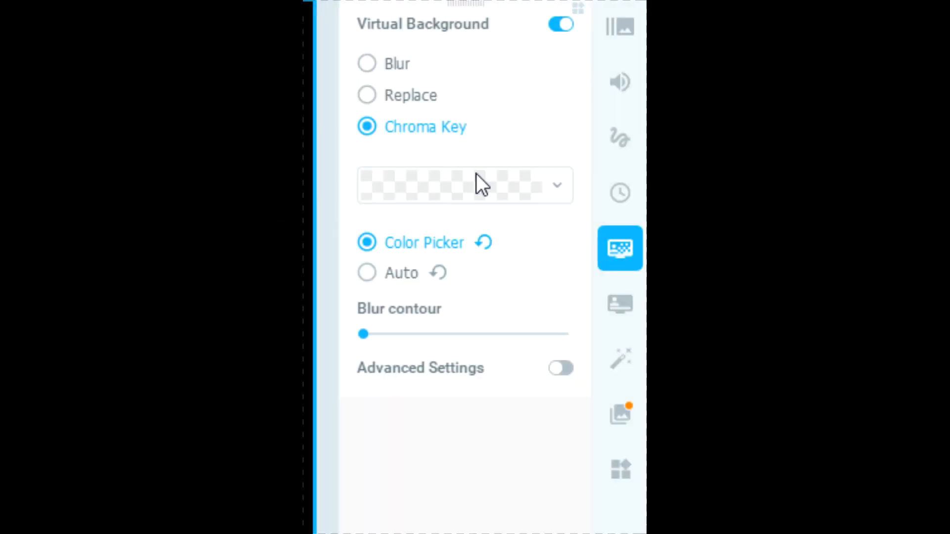
left_click(563, 26)
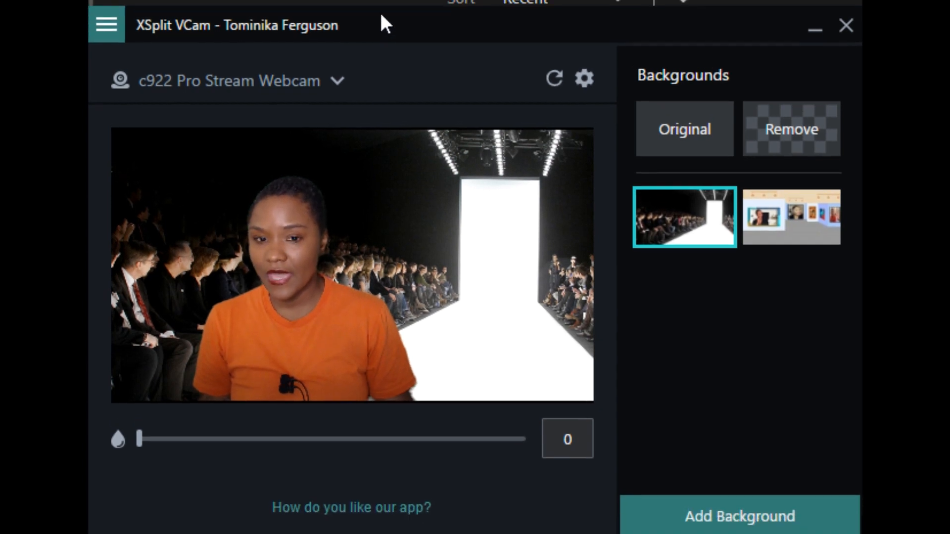
- In XSplit VCam, add the runway image from the MANYCAM EFFECTS folder as a media file background
left_click(685, 515)
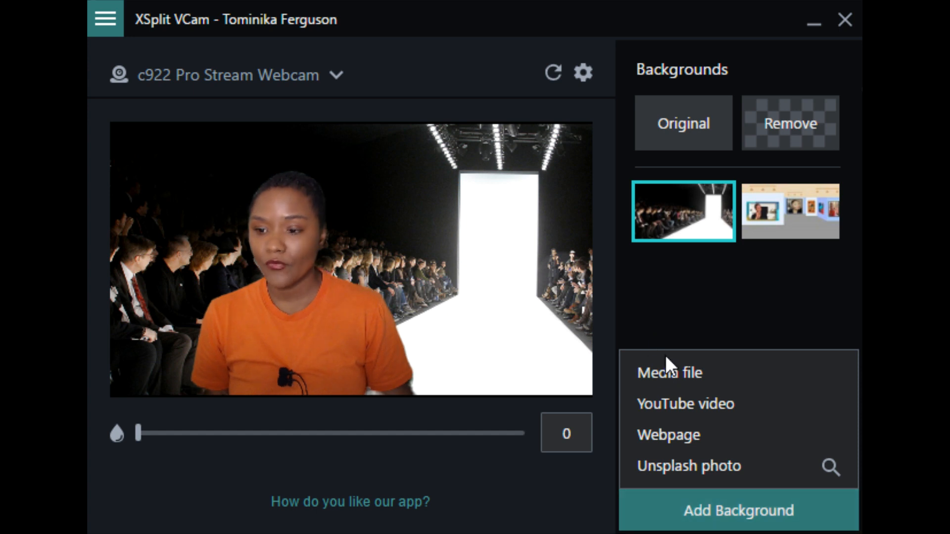
left_click(673, 374)
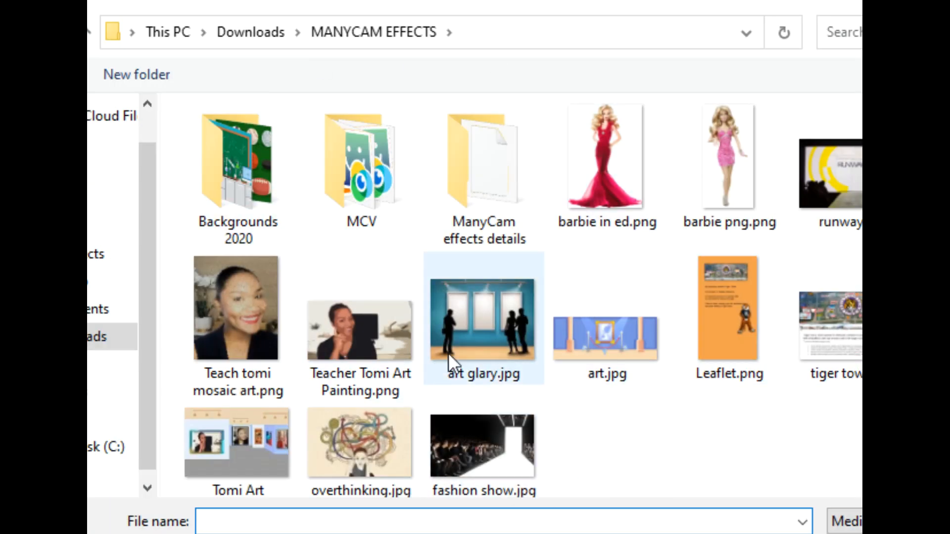
double_click(858, 173)
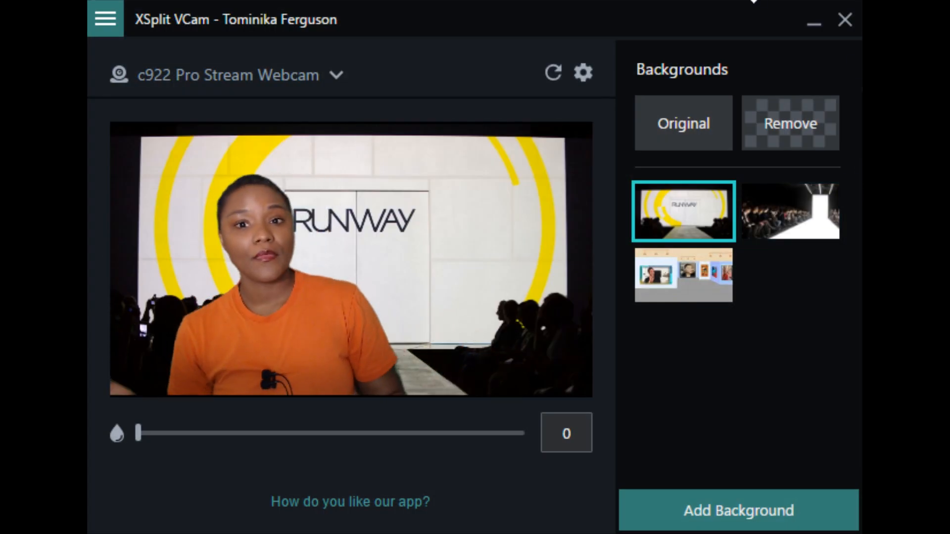
- Compare the original camera view with the RUNWAY stage background by alternating between them
left_click(705, 141)
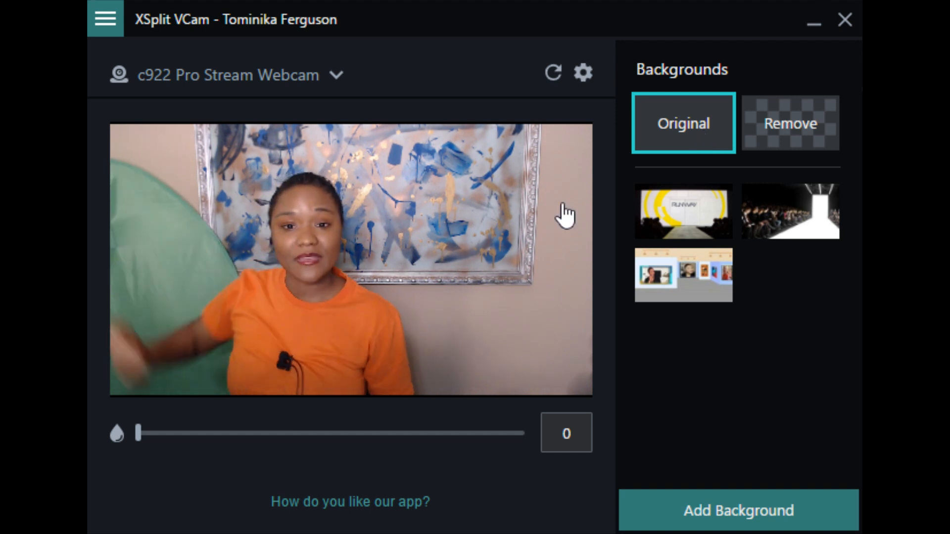
left_click(678, 223)
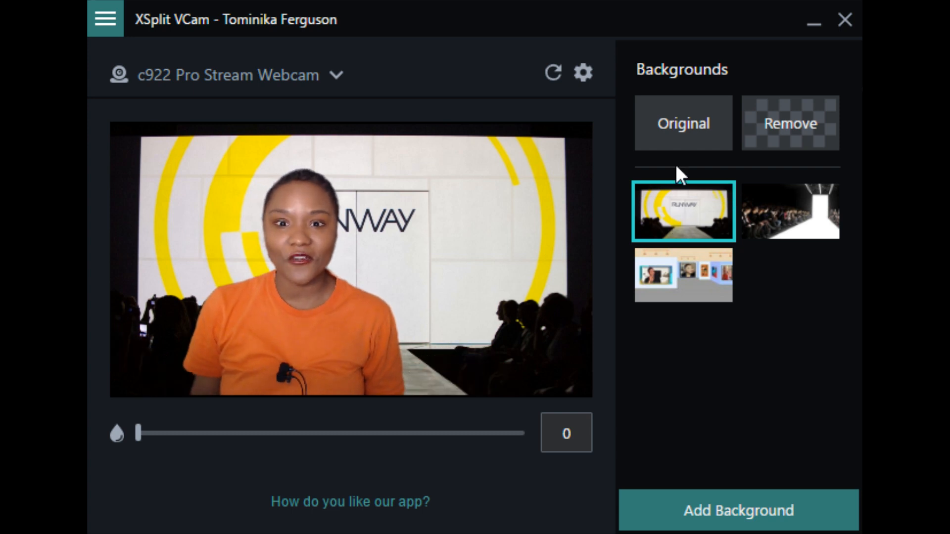
left_click(685, 111)
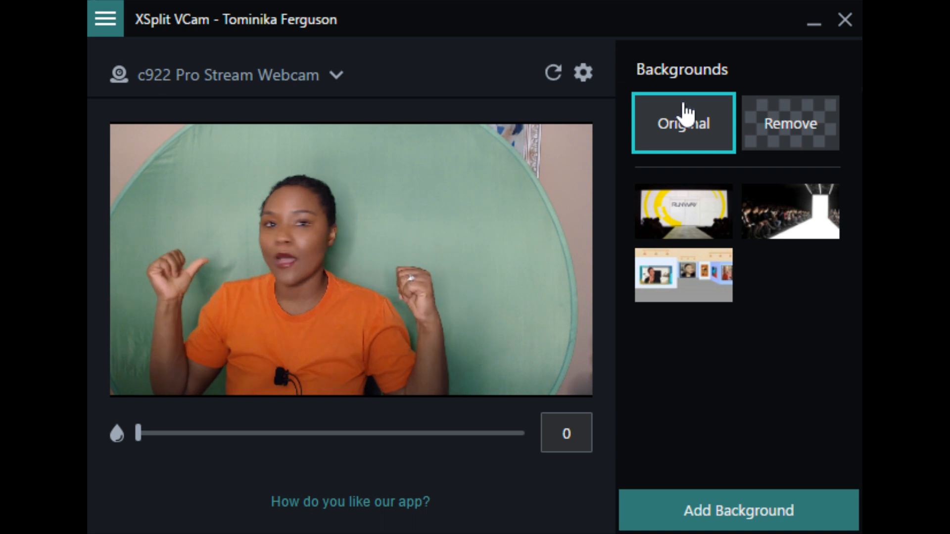
left_click(651, 228)
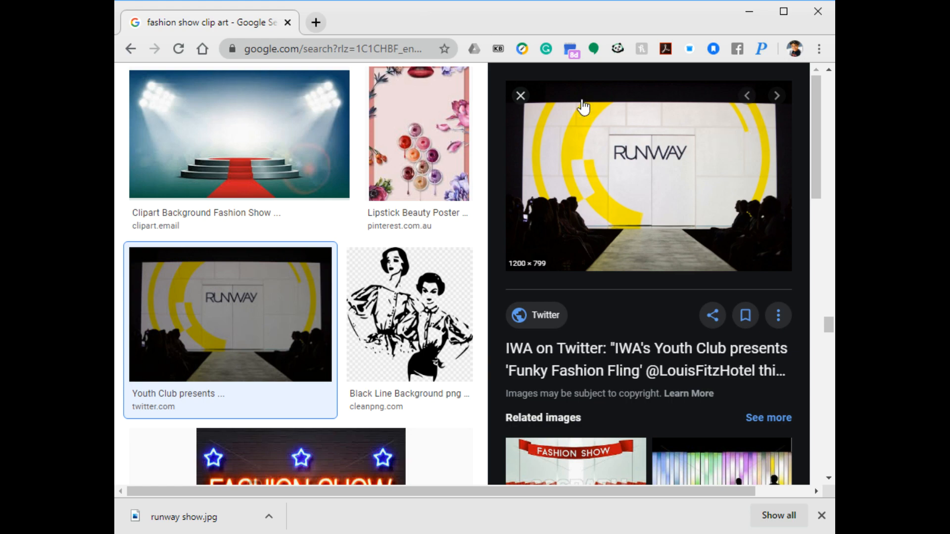
- Switch to Chrome, close the runway image preview and search Google Images for "barbie doll"
left_click(520, 96)
left_click_drag(831, 330, 826, 86)
left_click_drag(373, 93, 253, 93)
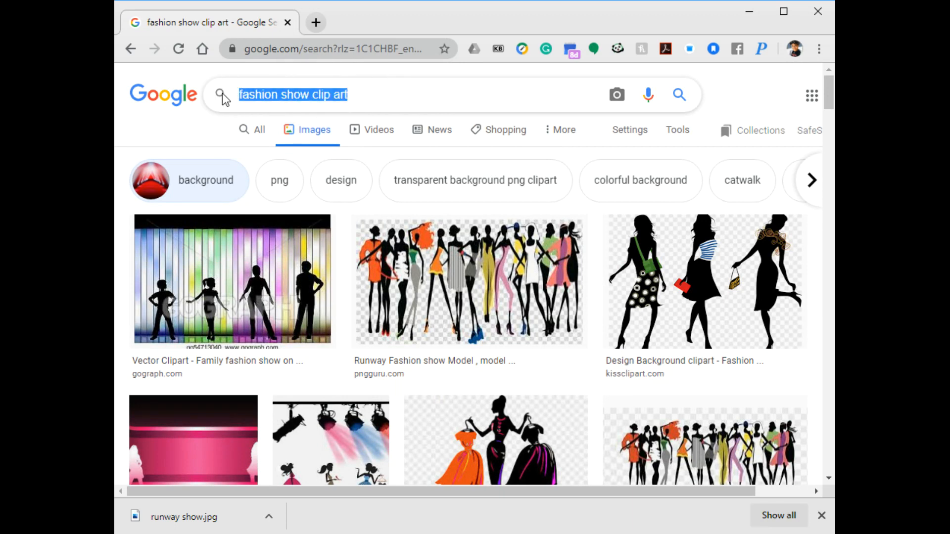
type("barbie doll")
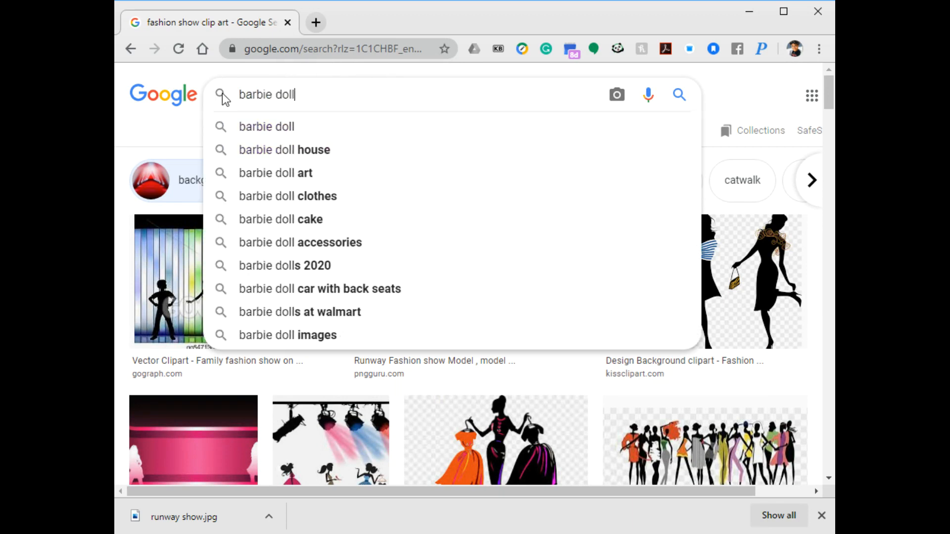
key("Return")
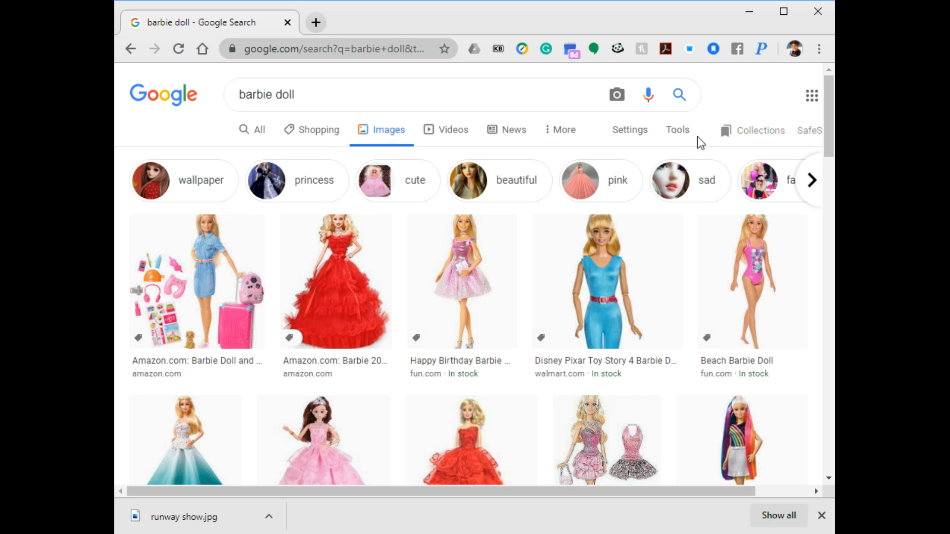
- Filter the image results to transparent color and open the Barbie Dia De Muertos Doll listing from FAO Schwarz
left_click(677, 131)
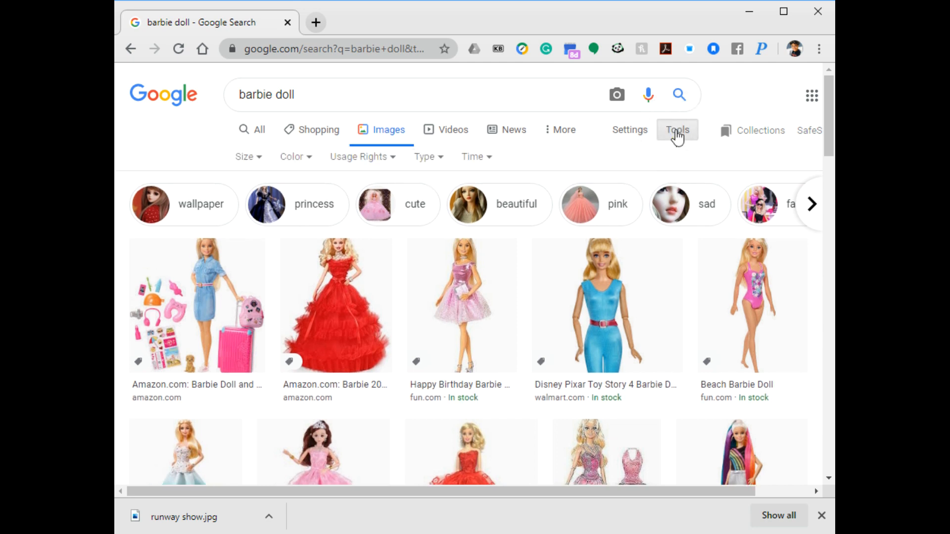
left_click(303, 164)
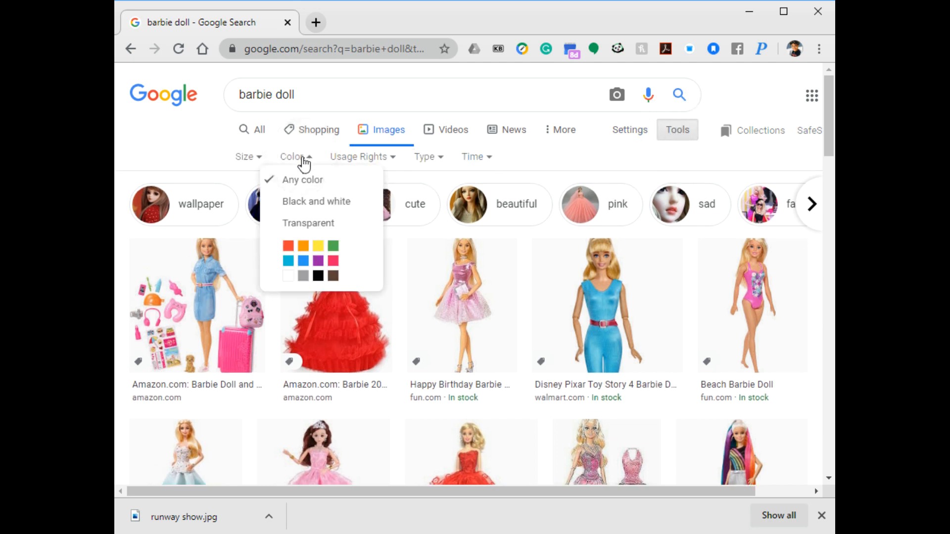
left_click(298, 229)
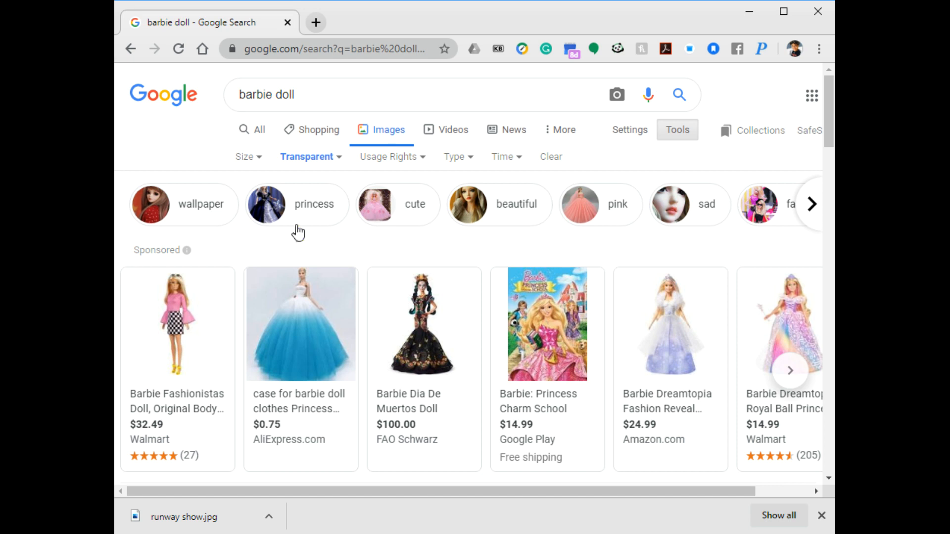
left_click(412, 346)
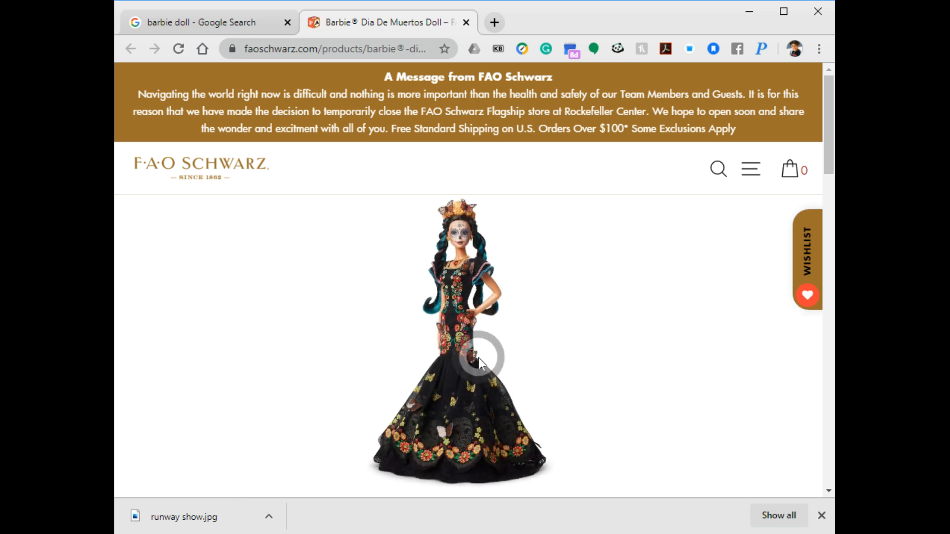
- Start a screen snip of the doll image on the product page and dismiss the welcome offer covering it
key("super+shift+s")
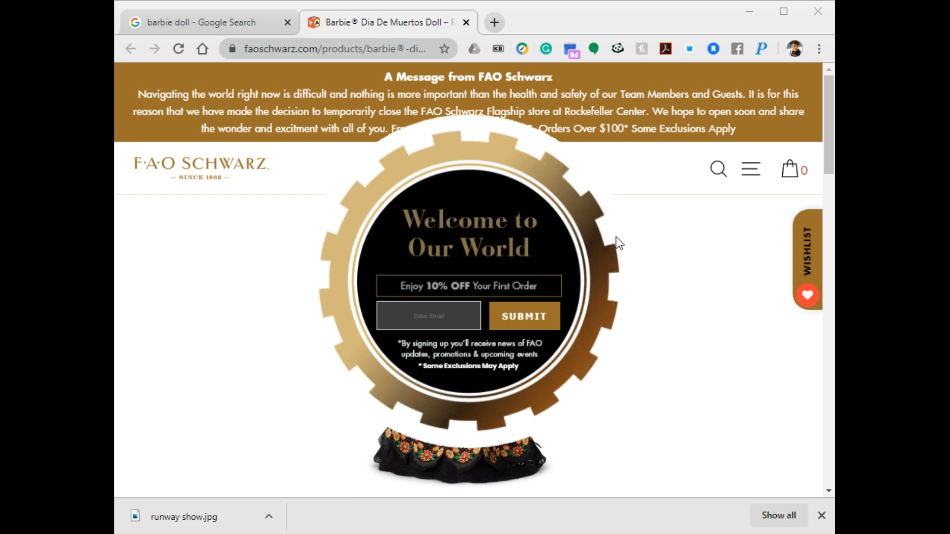
left_click(678, 340)
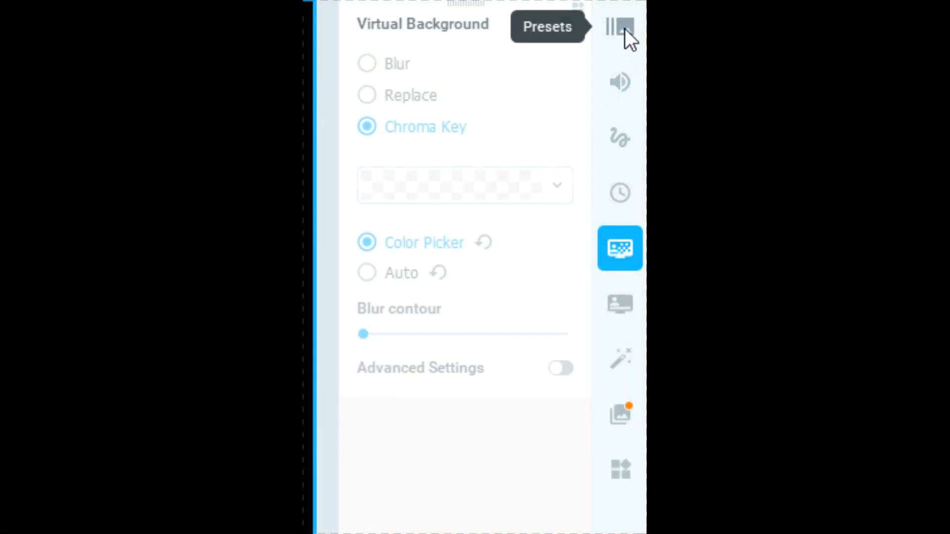
- In ManyCam, add ghost barbie.jpg from the Downloads folder as a new effect
left_click(633, 359)
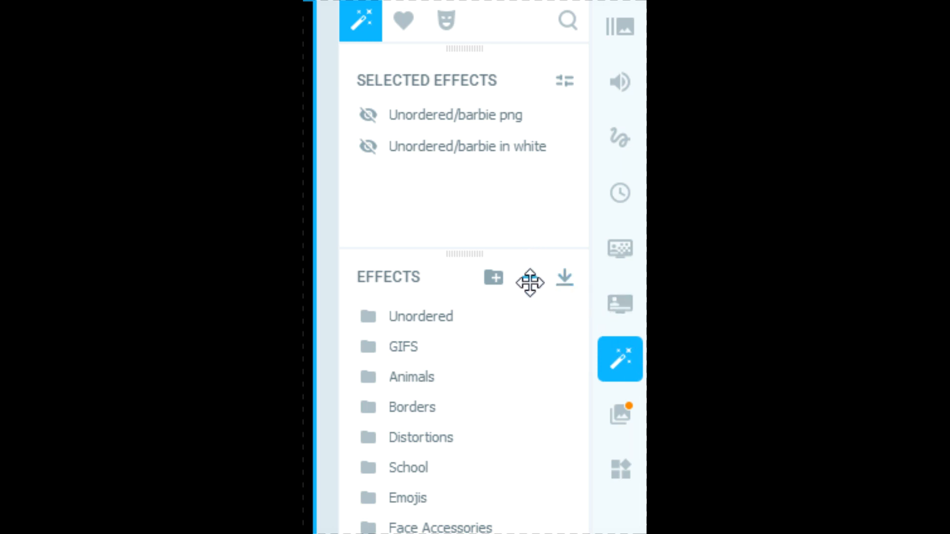
mouse_move(536, 313)
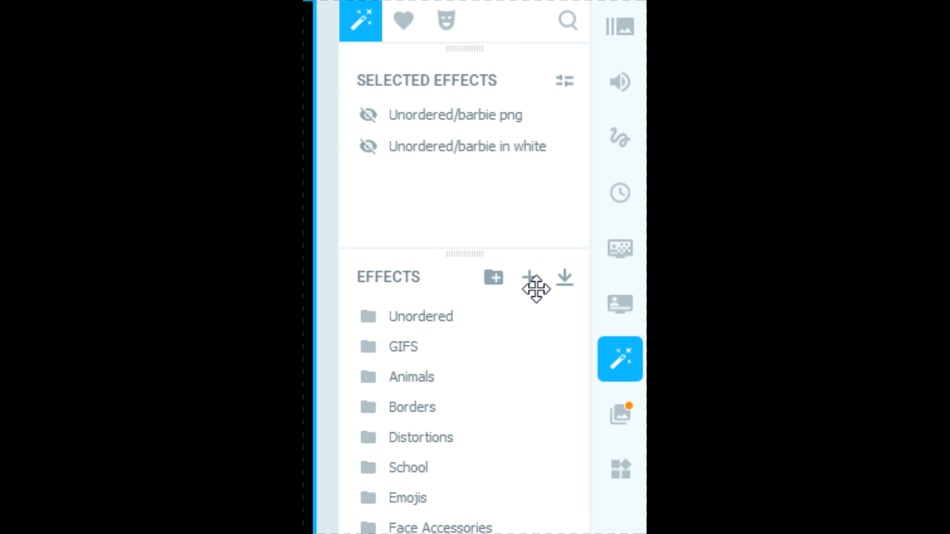
mouse_move(586, 303)
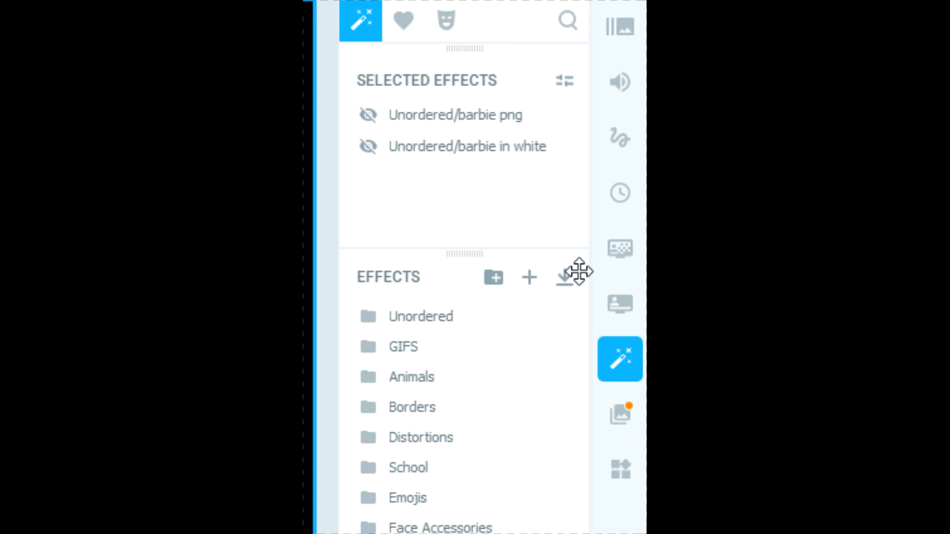
left_click(531, 276)
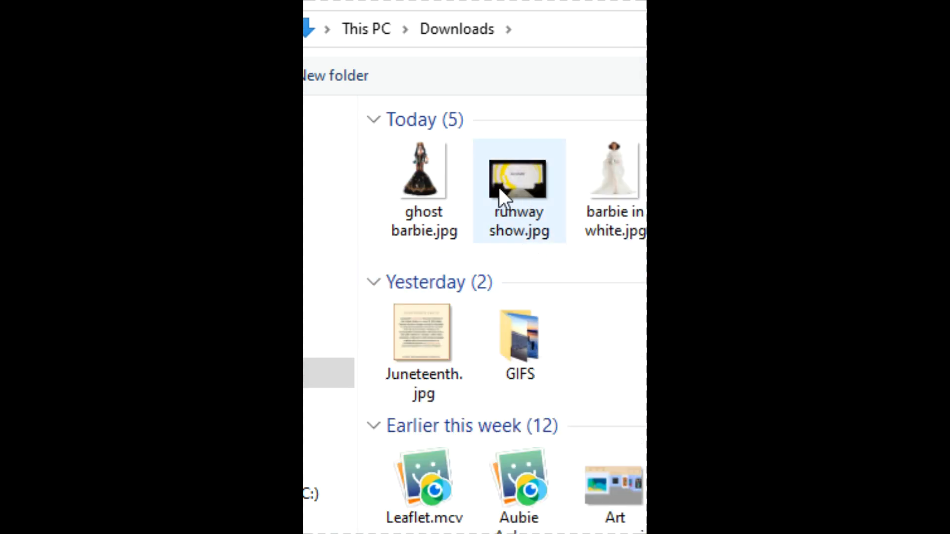
double_click(420, 180)
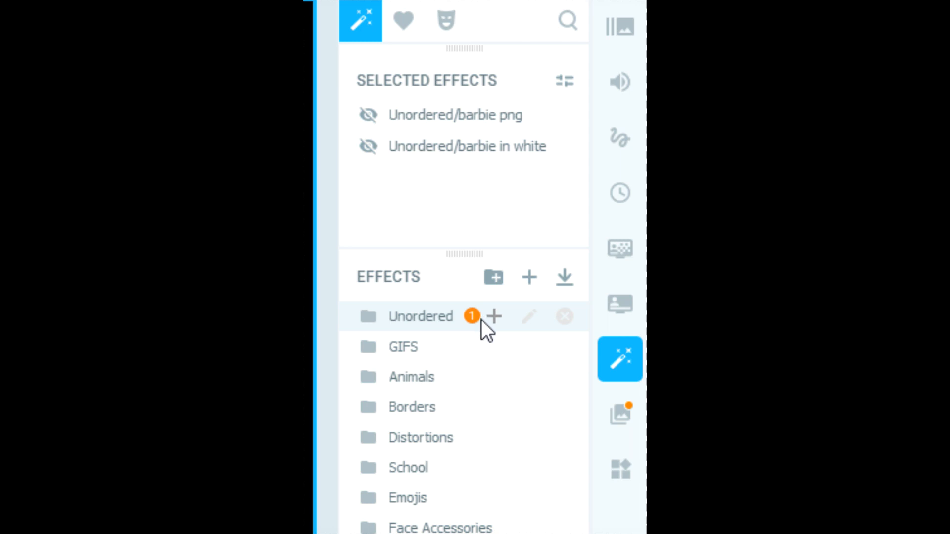
- Search the effects for "ghost" and apply the ghost barbie effect
left_click(569, 21)
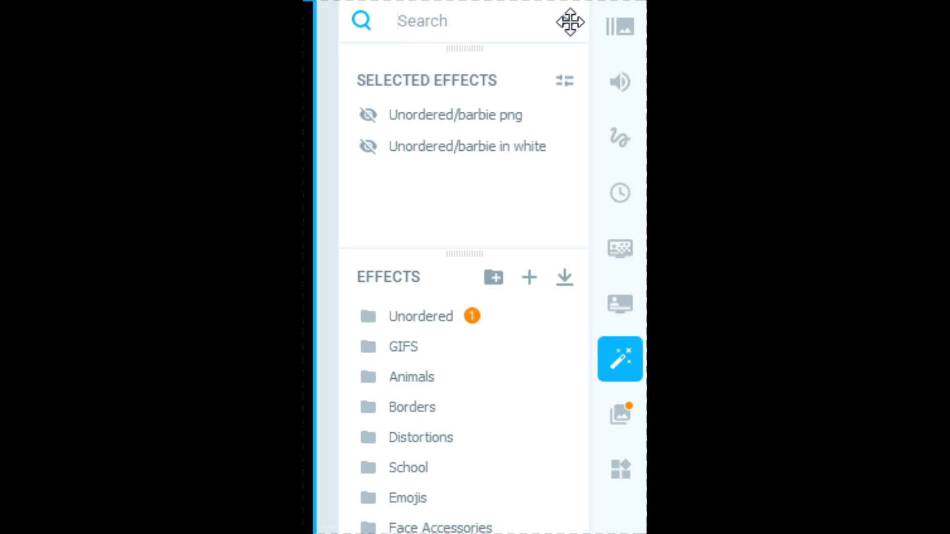
type("ghost")
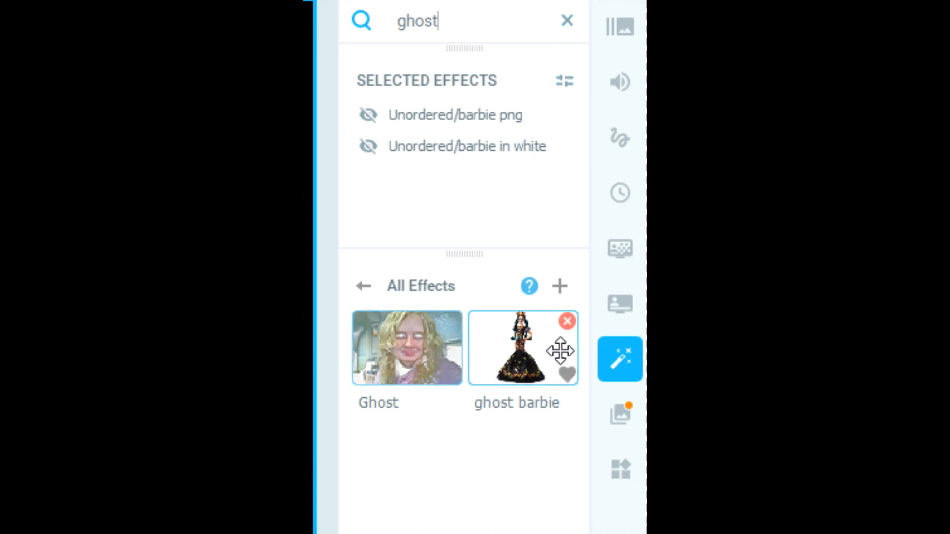
left_click(526, 354)
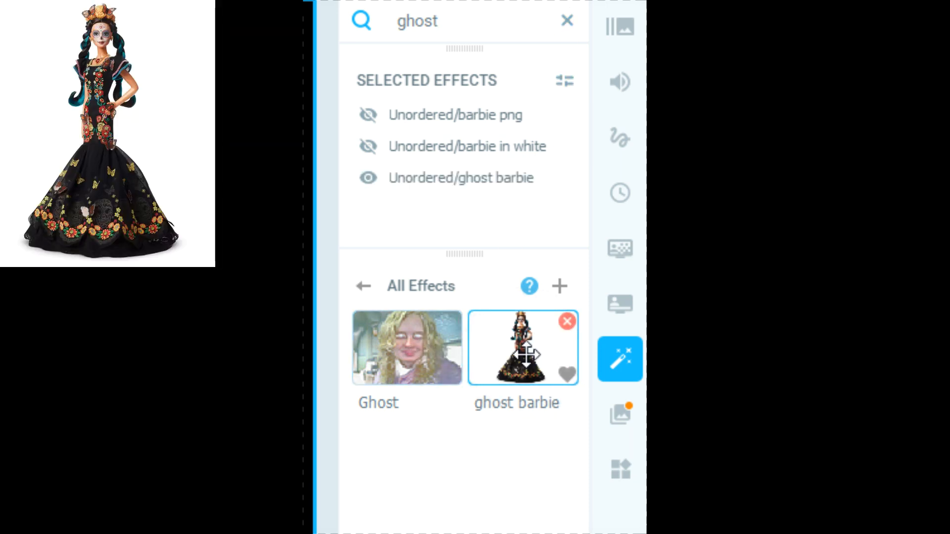
- Search the effects for "barbie" and reselect the barbie png effect with the pink dress
left_click_drag(491, 2, 479, 4)
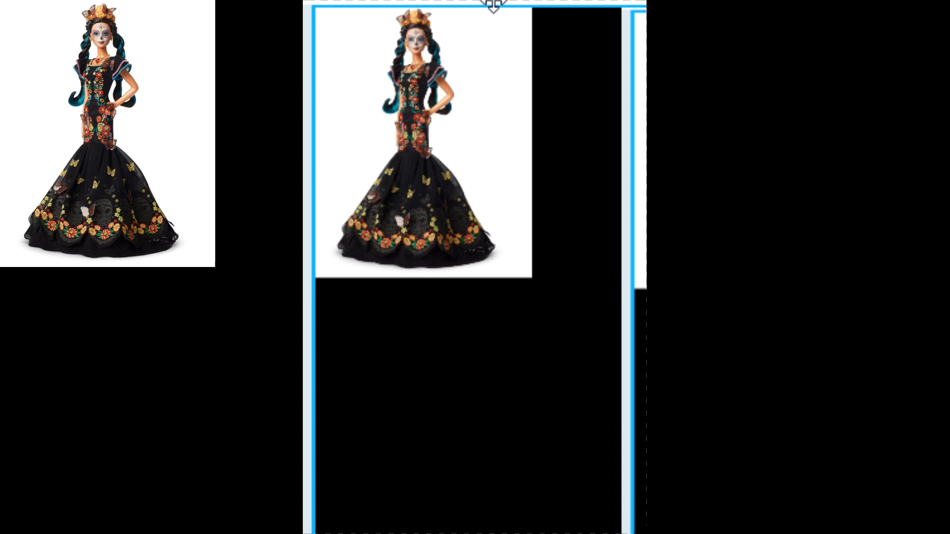
mouse_move(493, 6)
left_mouse_down()
mouse_move(462, 4)
mouse_move(479, 6)
left_mouse_up()
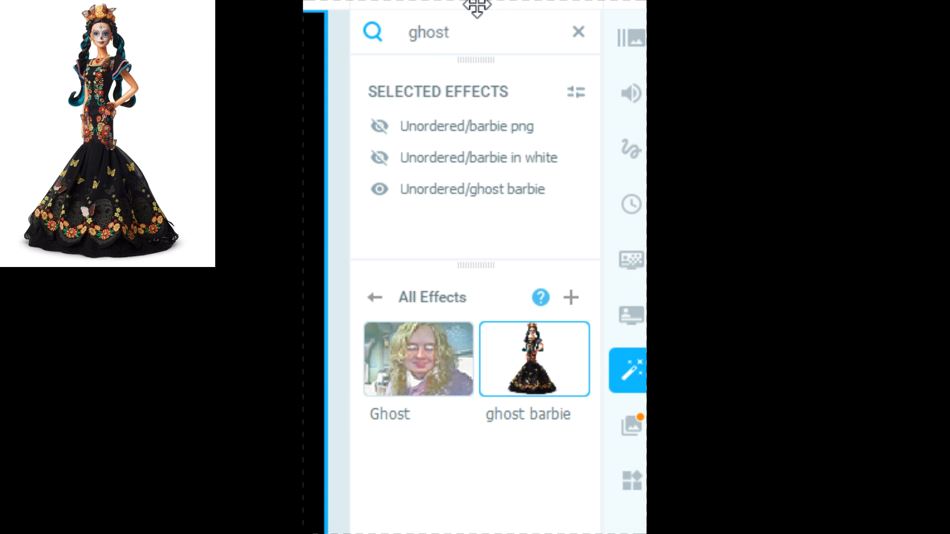
left_click_drag(477, 6, 497, 6)
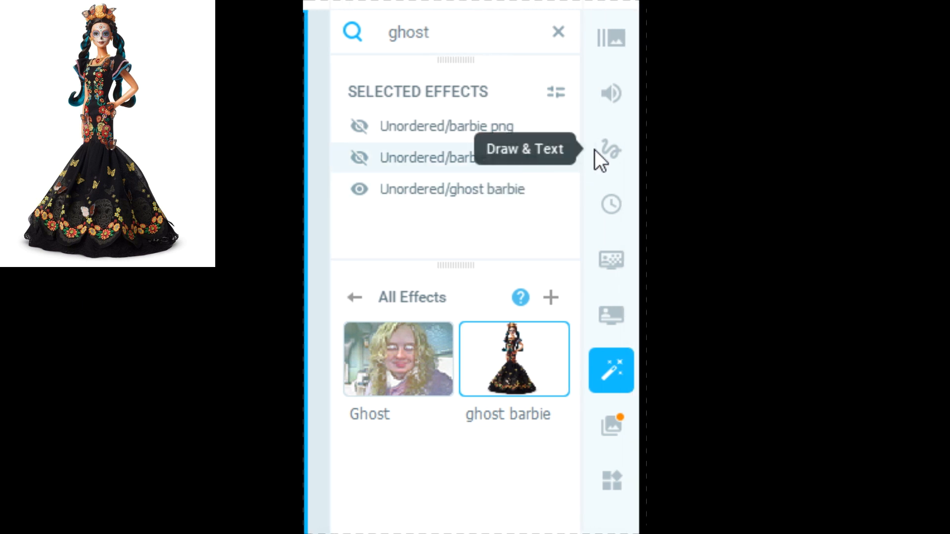
left_click(553, 35)
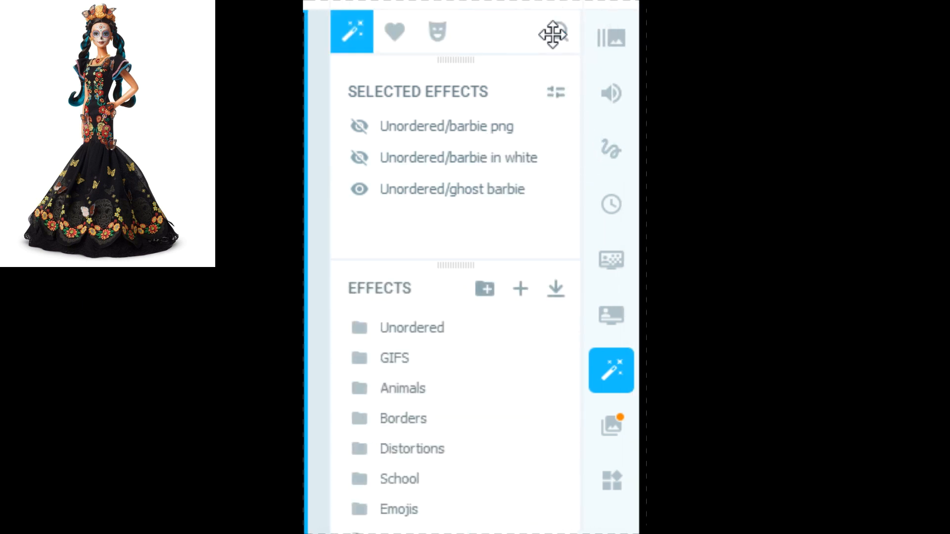
type("barbie")
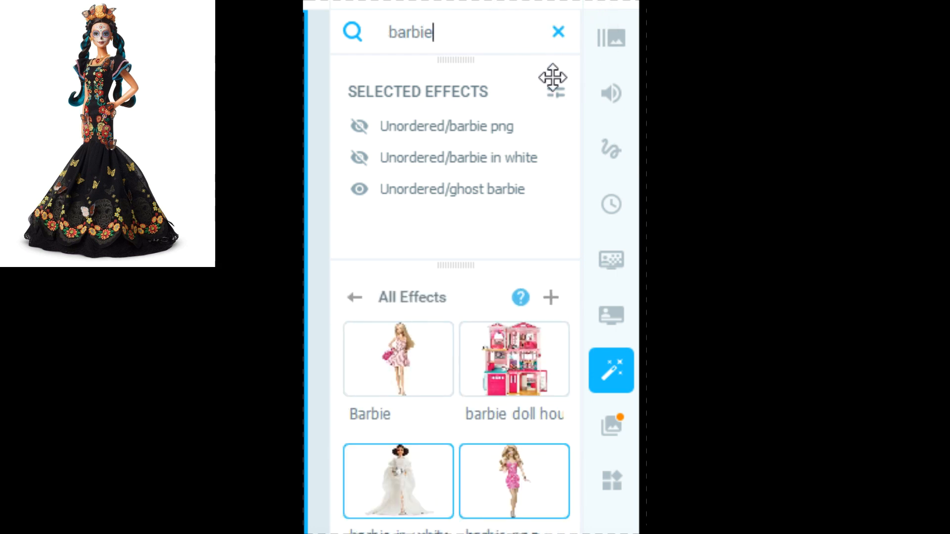
left_click(515, 467)
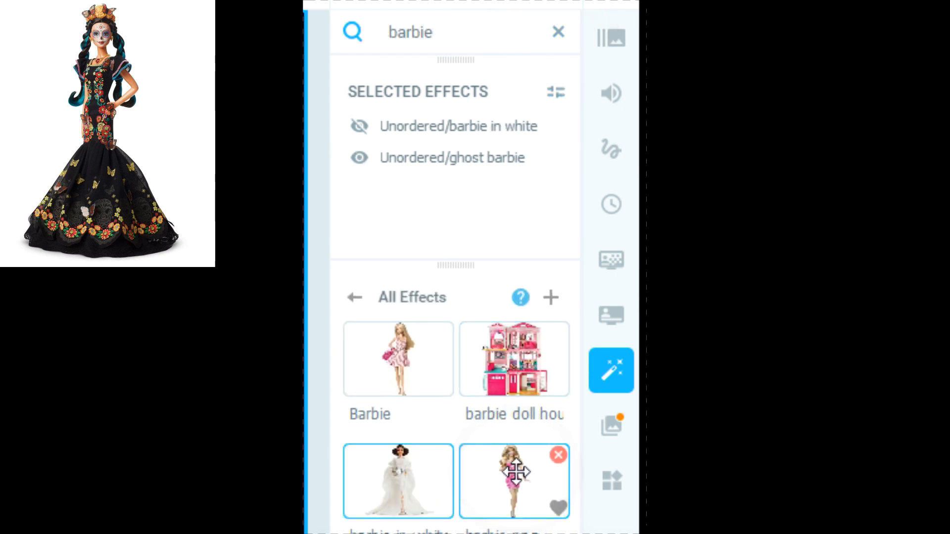
left_click(523, 489)
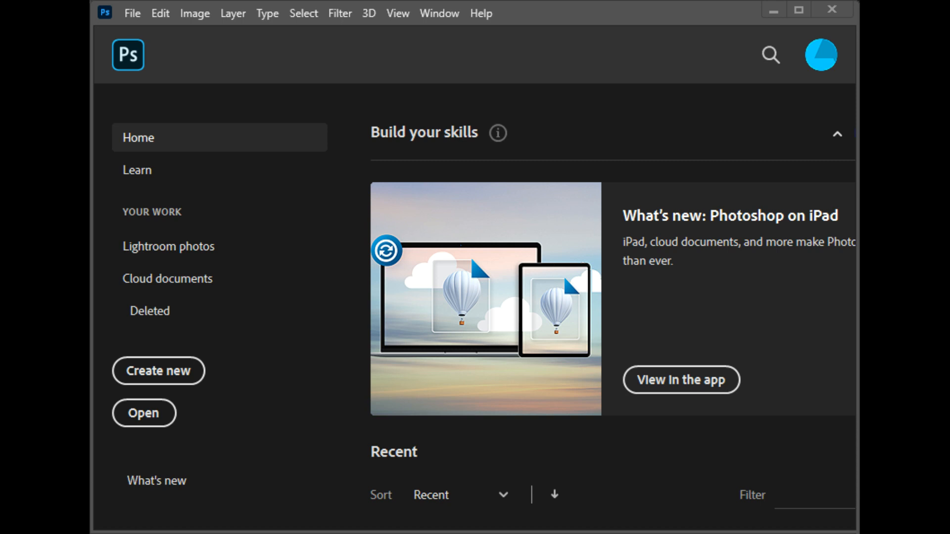
left_click(149, 414)
left_click_drag(225, 162, 506, 87)
left_click(842, 74)
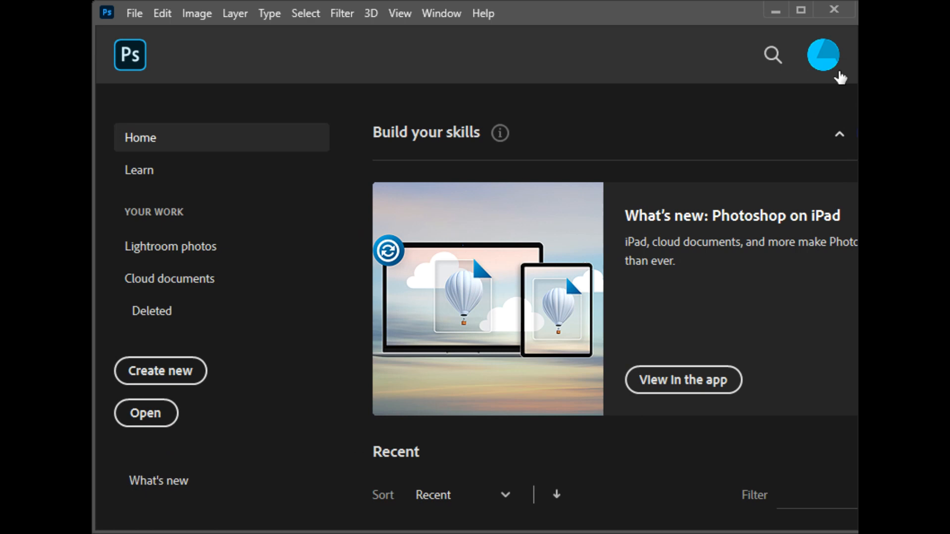
- In Photoshop, open ghost barbie.jpg from the computer's Downloads folder
left_click(135, 15)
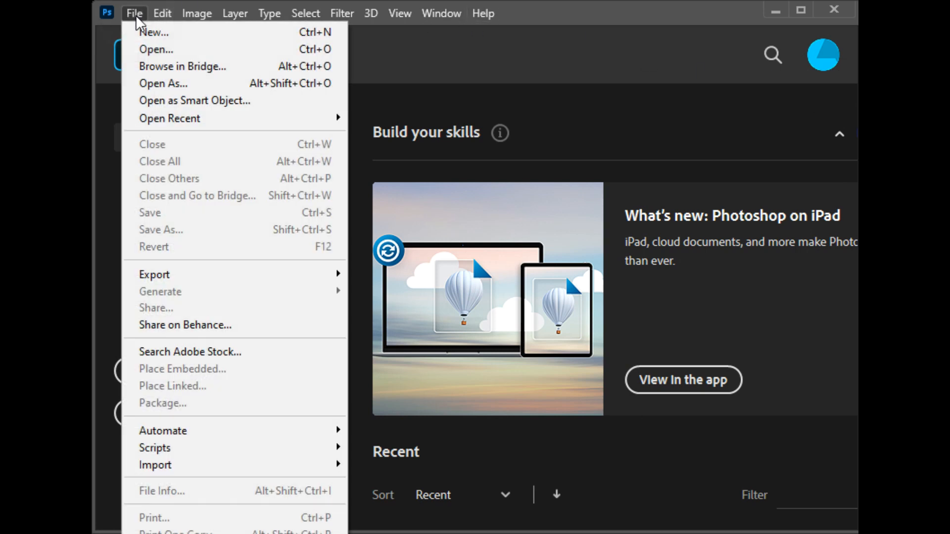
left_click(154, 50)
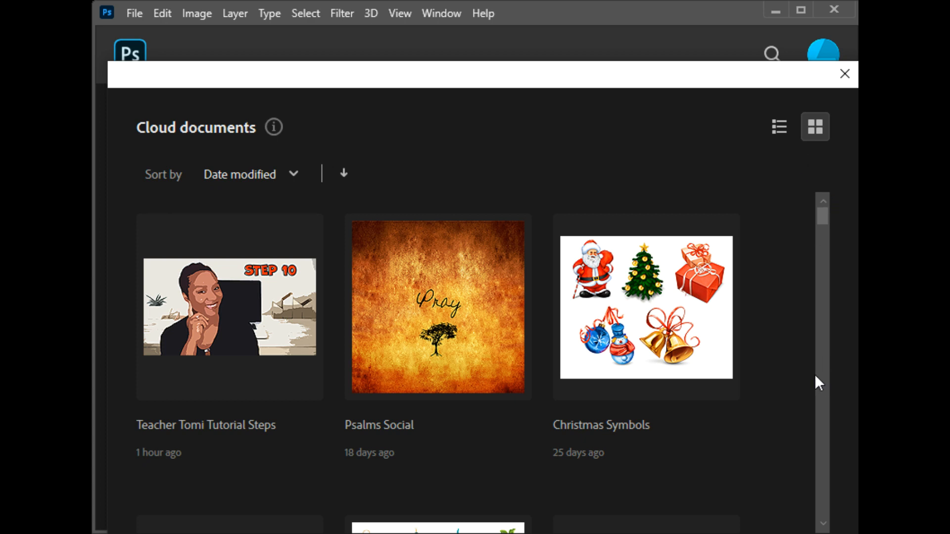
left_click_drag(521, 85, 516, 7)
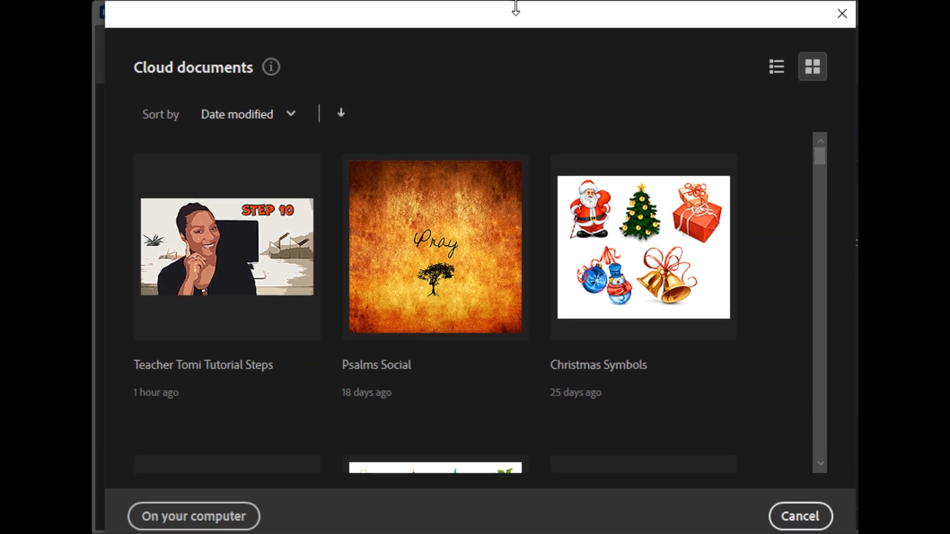
left_click(232, 515)
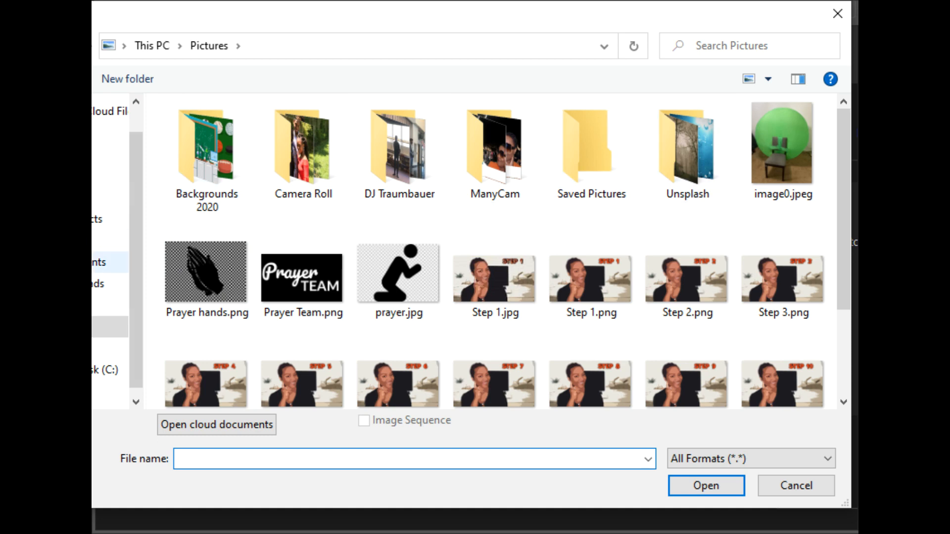
left_click(99, 283)
left_click(182, 149)
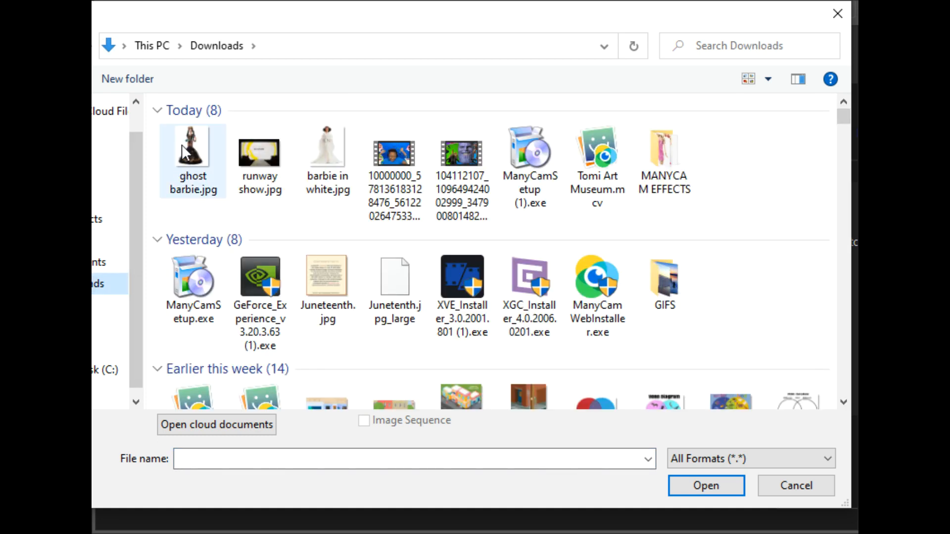
double_click(182, 145)
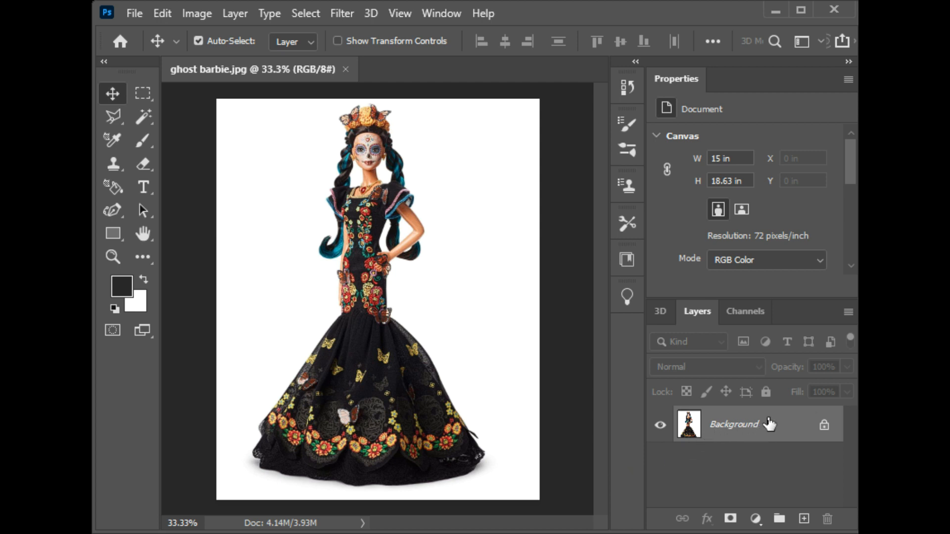
- Duplicate the Background layer and hide the original Background layer
right_click(754, 432)
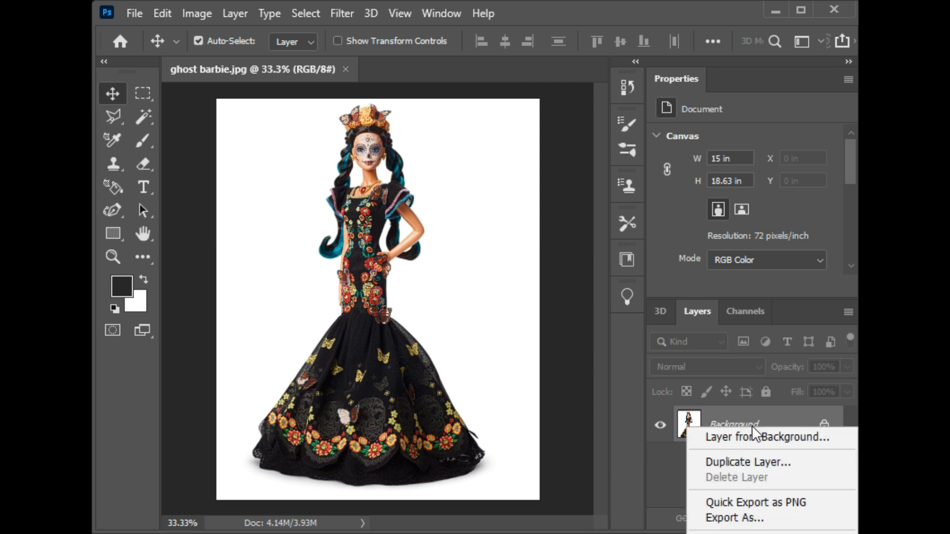
left_click(725, 463)
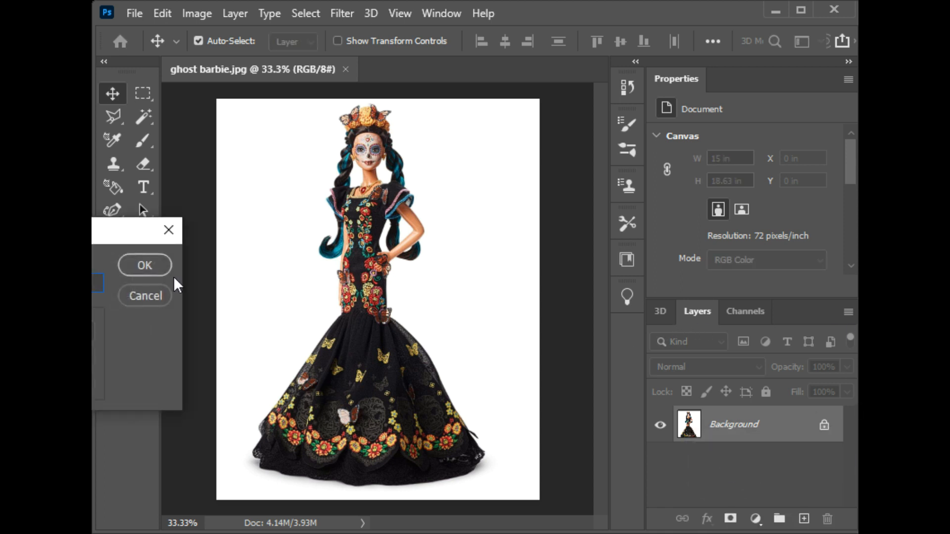
left_click(155, 269)
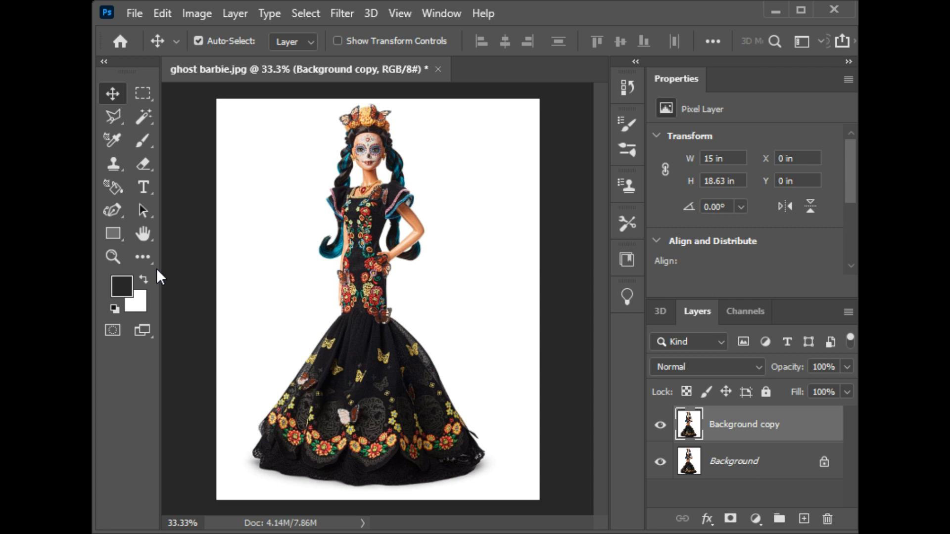
left_click(660, 465)
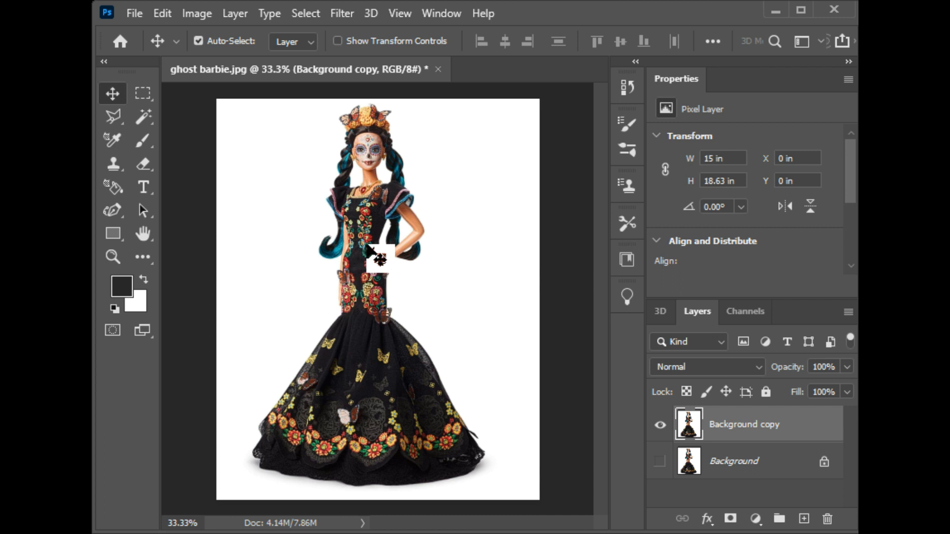
- With the Magic Wand tool active, use Select Subject to select the doll, and dismiss the workspace tip
left_click(143, 123)
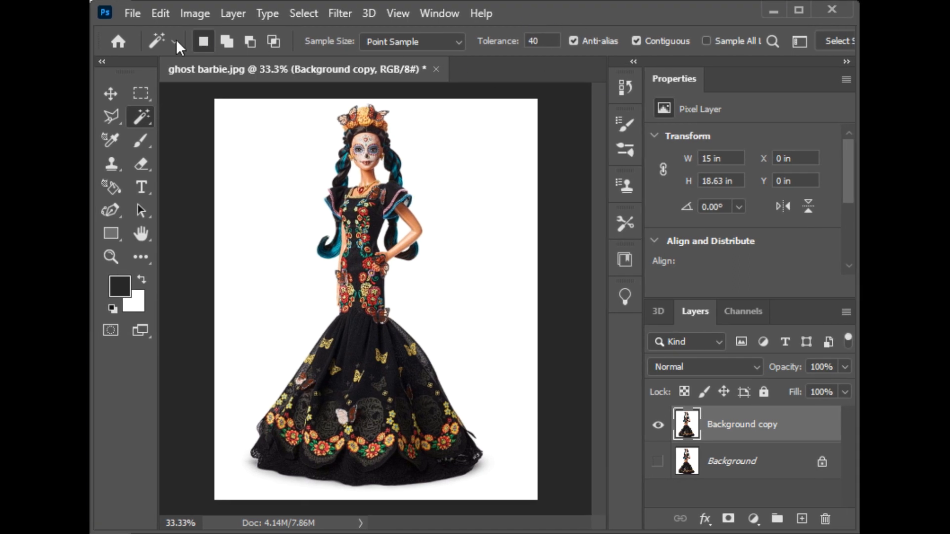
left_click_drag(91, 24, 57, 24)
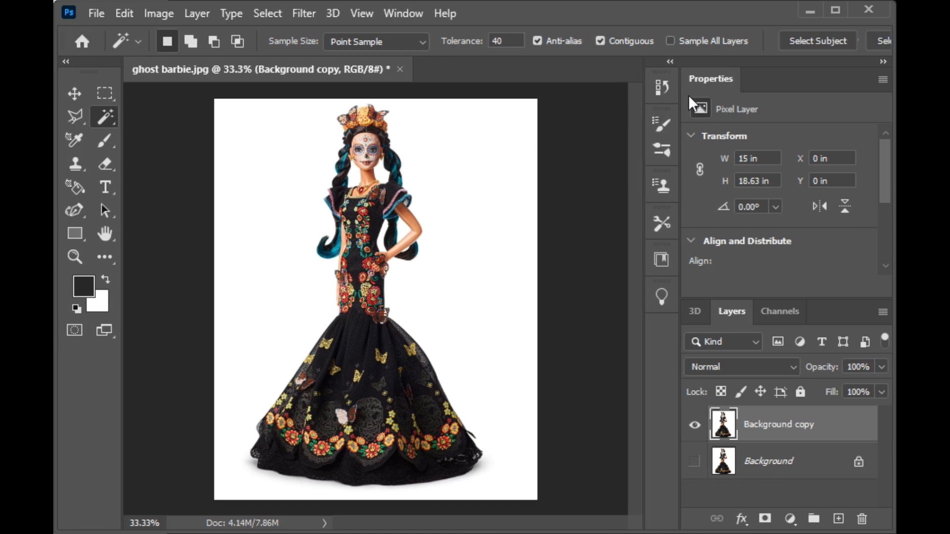
left_click(808, 41)
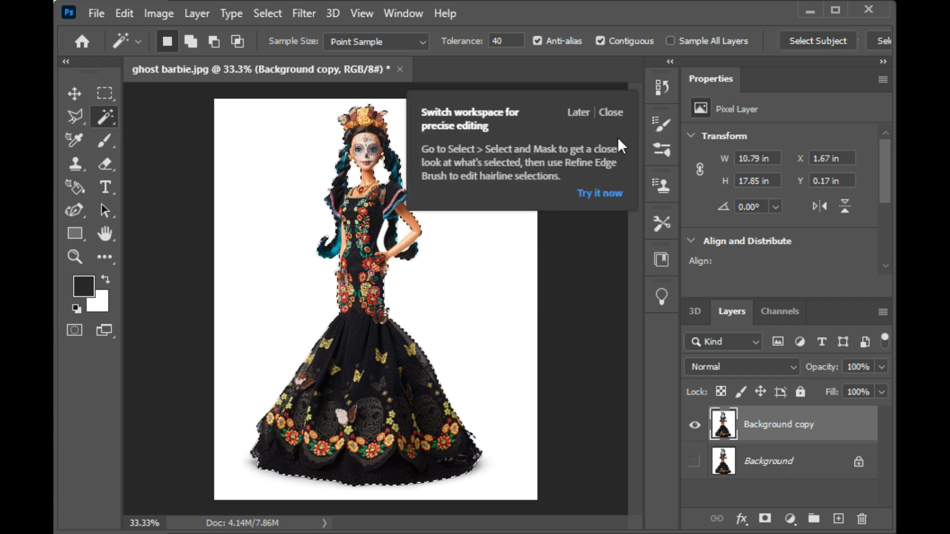
left_click(612, 112)
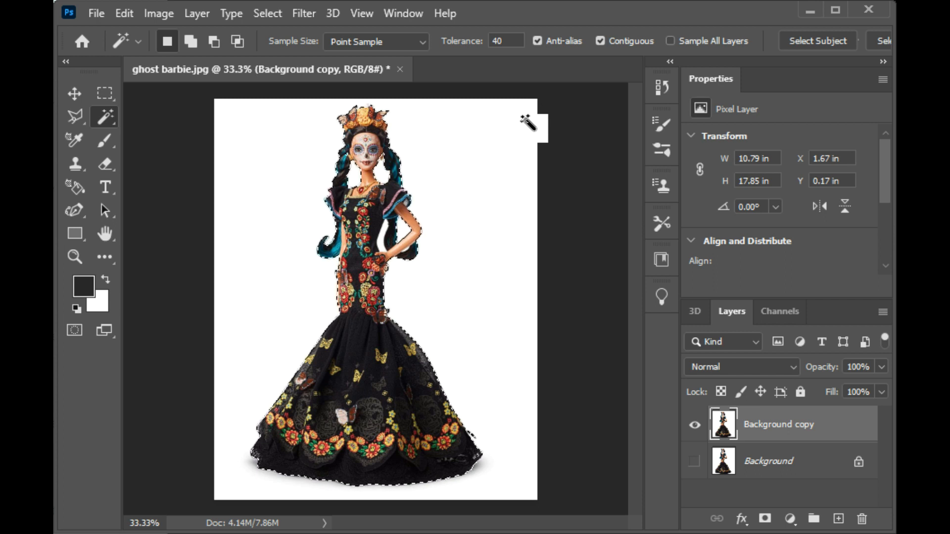
- Invert the selection, delete the white background around the doll on the Background copy layer, and deselect
right_click(491, 157)
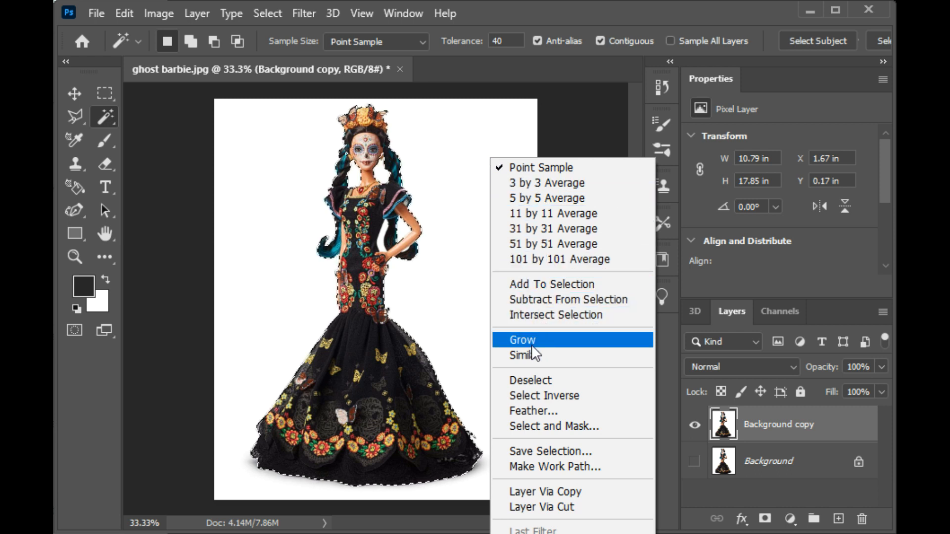
left_click(535, 397)
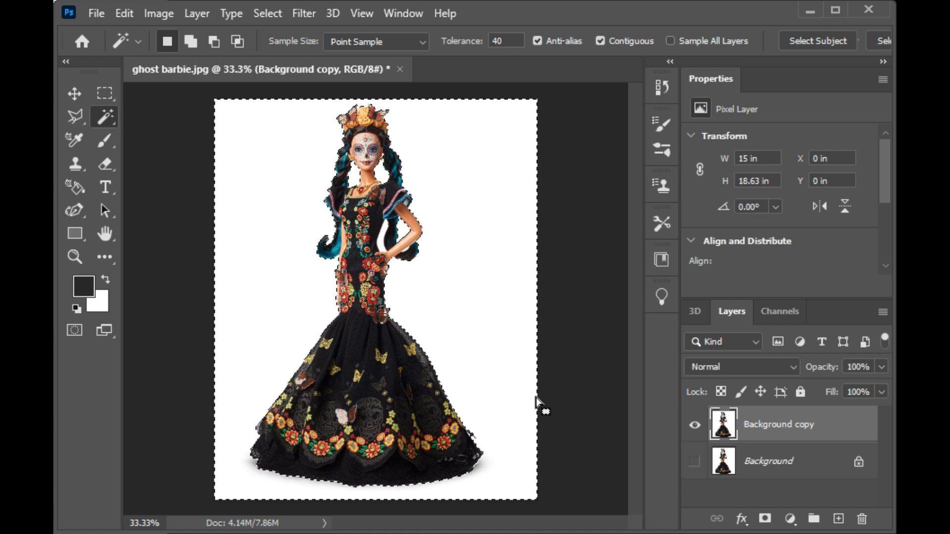
key("Delete")
key("ctrl+d")
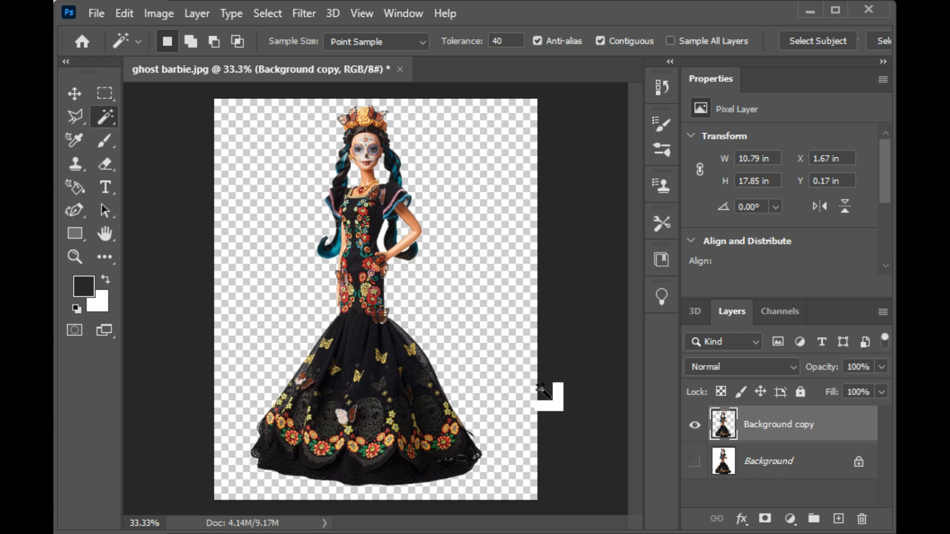
- Delete the original Background layer and lock the transparent pixels of the Background copy layer
left_click(772, 465)
left_click(862, 520)
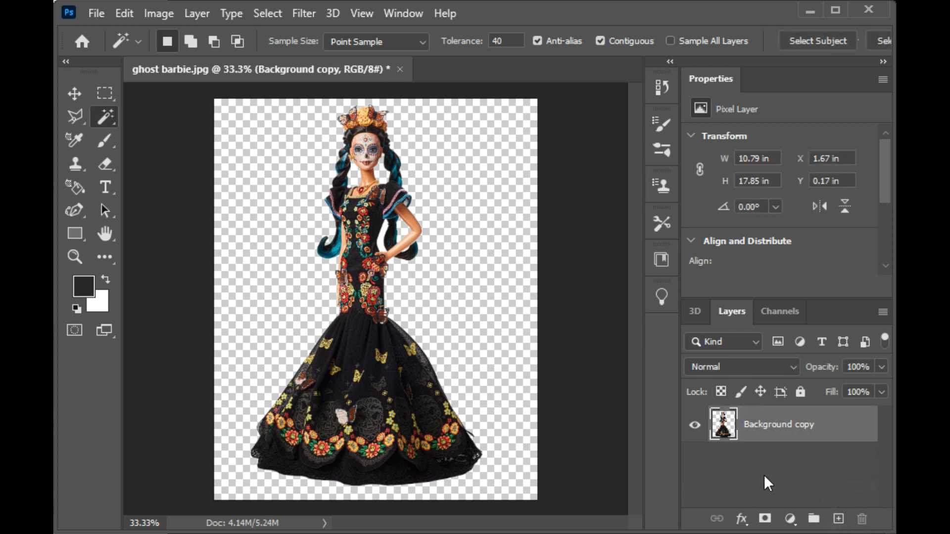
left_click(722, 392)
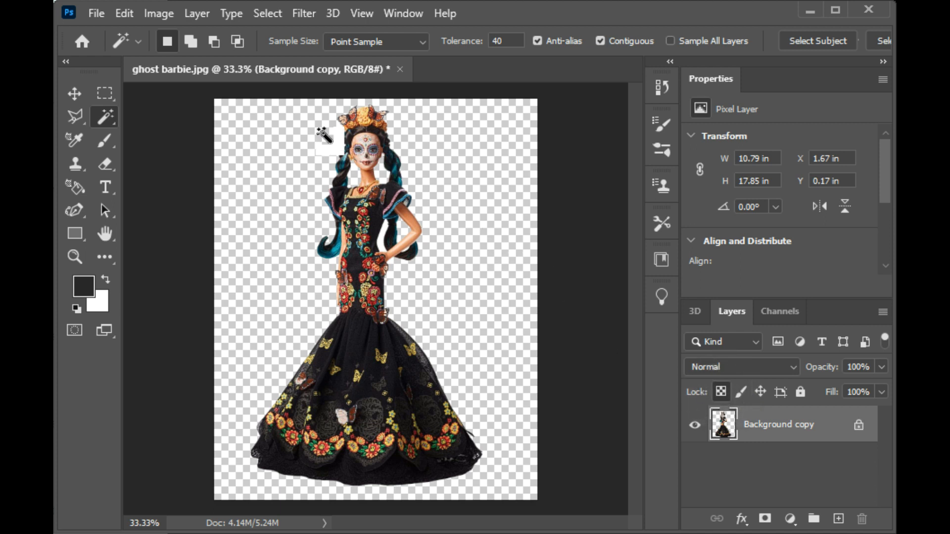
- Save the doll image on the computer in Downloads as ghost barbie.png in PNG format with the Large file size option
left_click(95, 15)
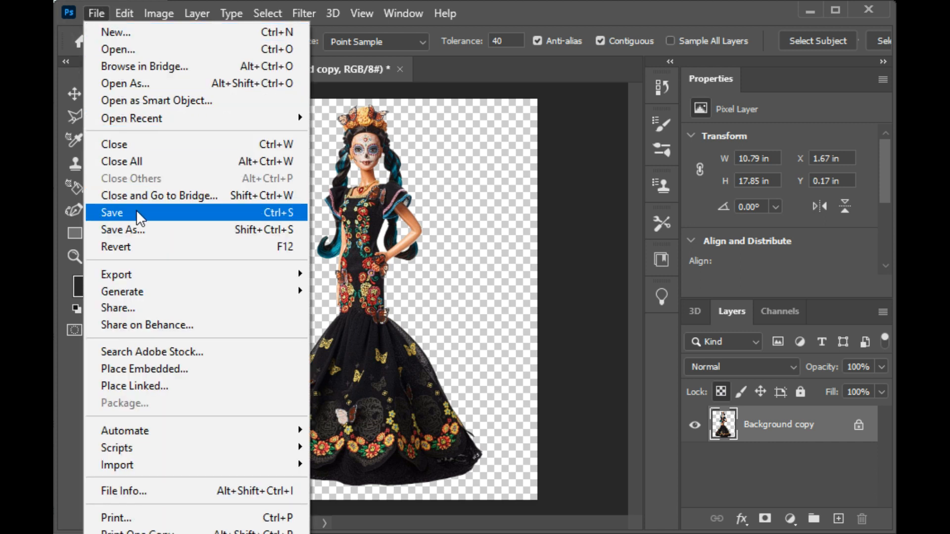
left_click(135, 230)
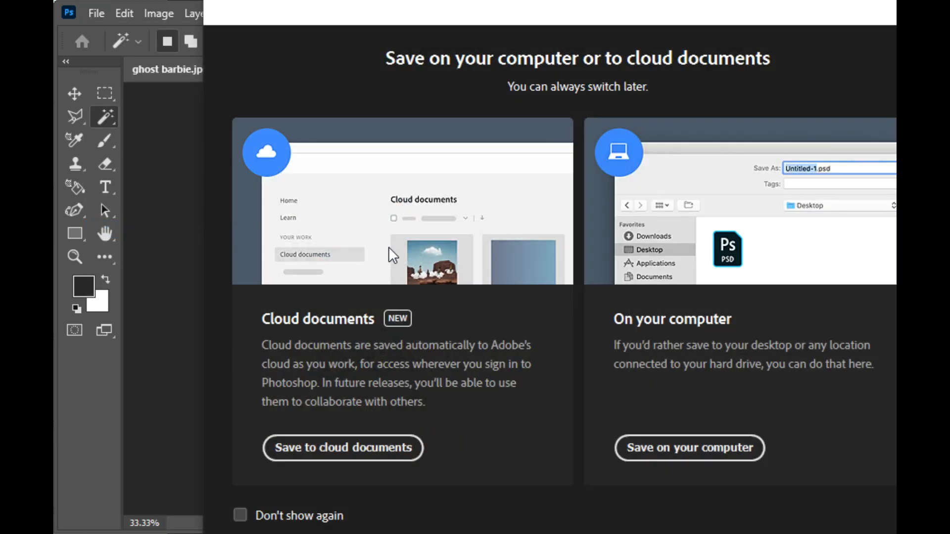
left_click(672, 450)
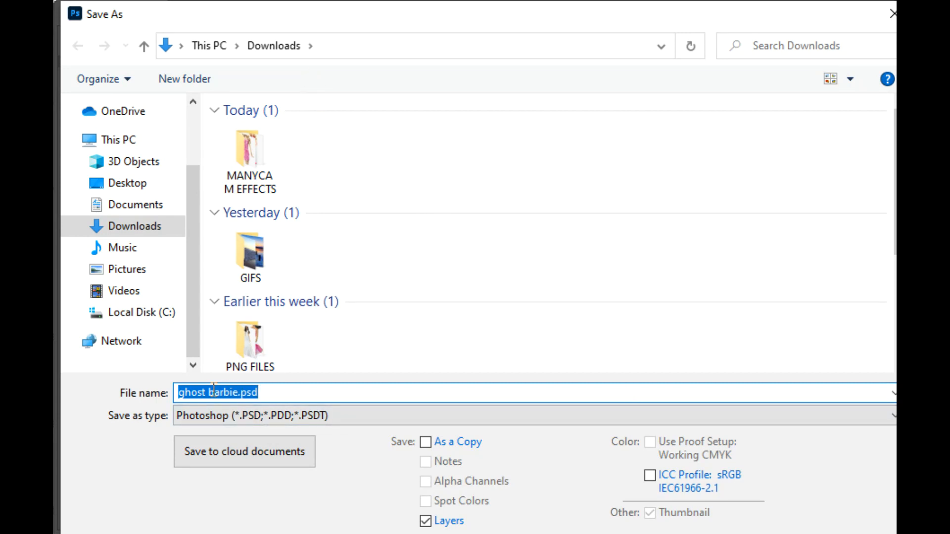
left_click(220, 420)
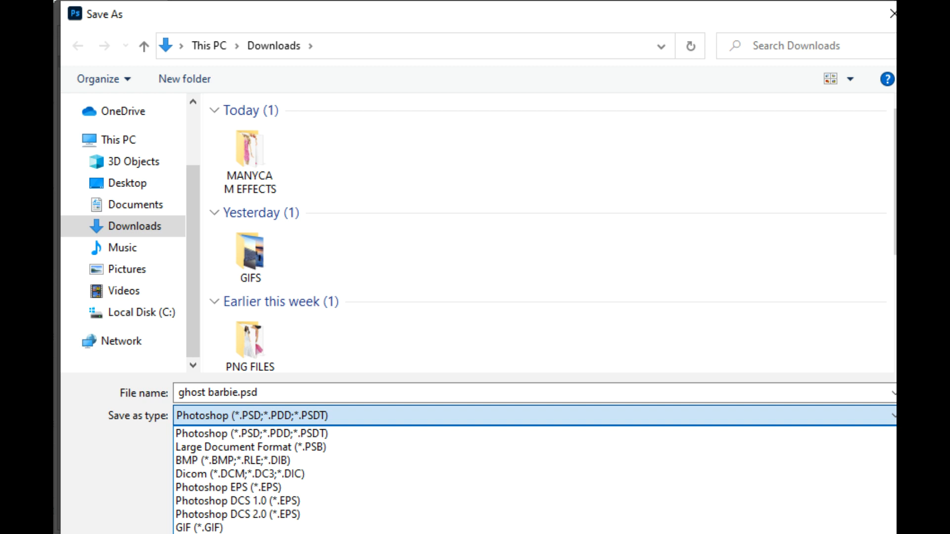
left_click(297, 533)
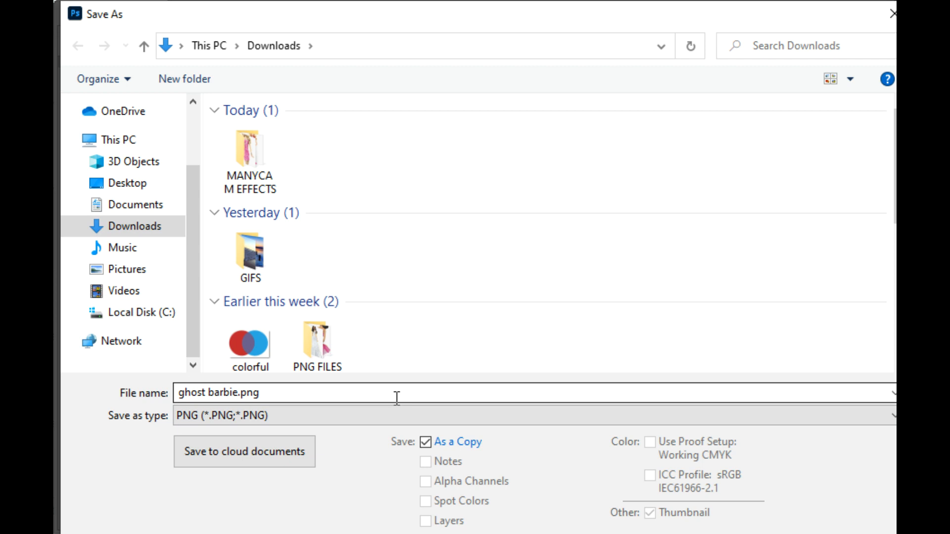
key("Return")
left_click_drag(208, 248, 431, 224)
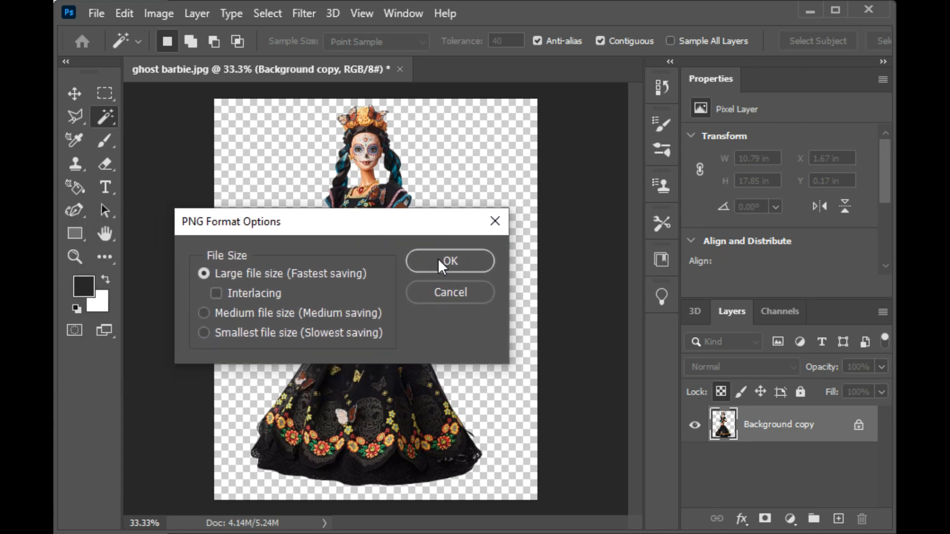
left_click(442, 272)
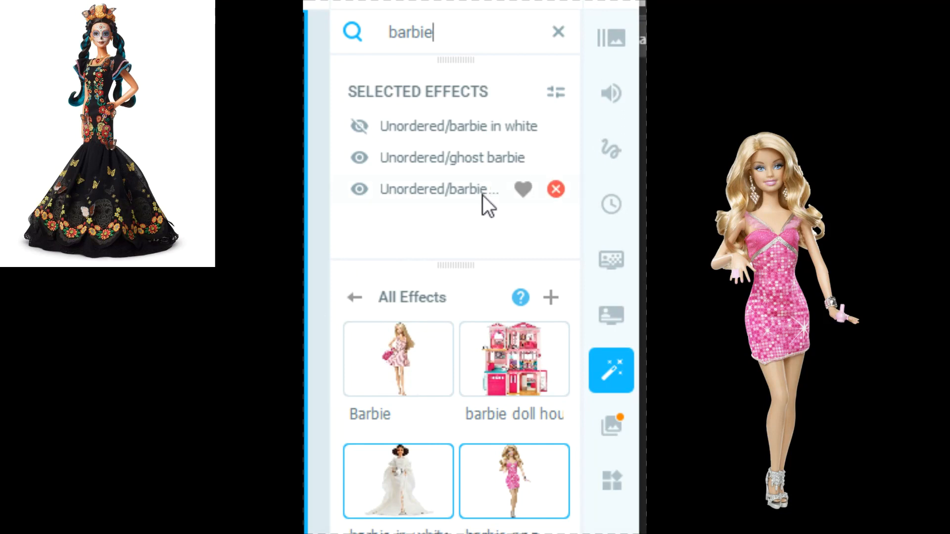
- In ManyCam, clear the effects search and add ghost barbie.png from Downloads as a new effect
left_click(559, 31)
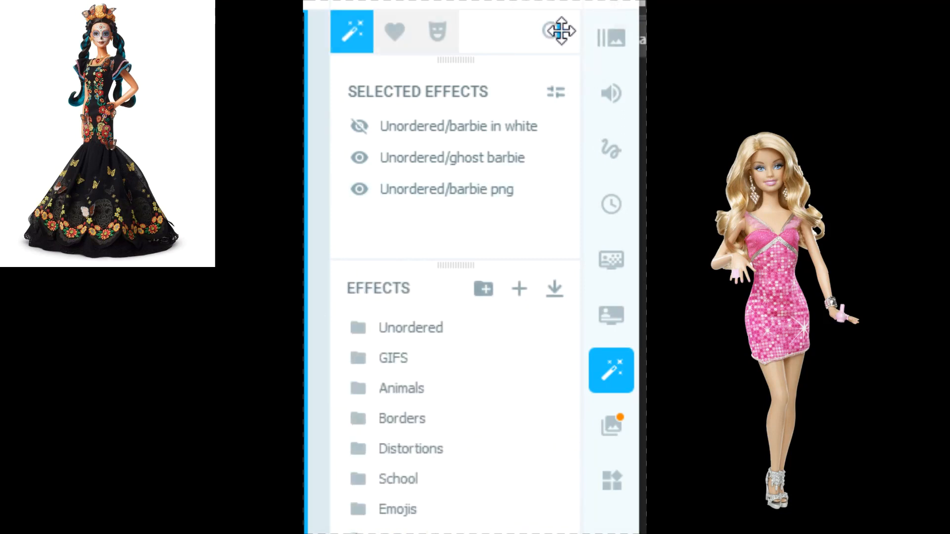
left_click(528, 289)
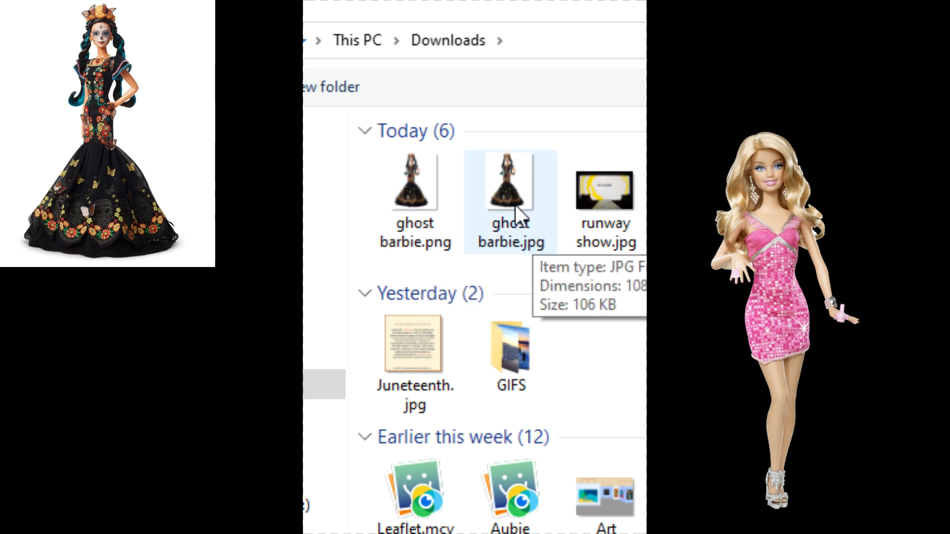
double_click(426, 238)
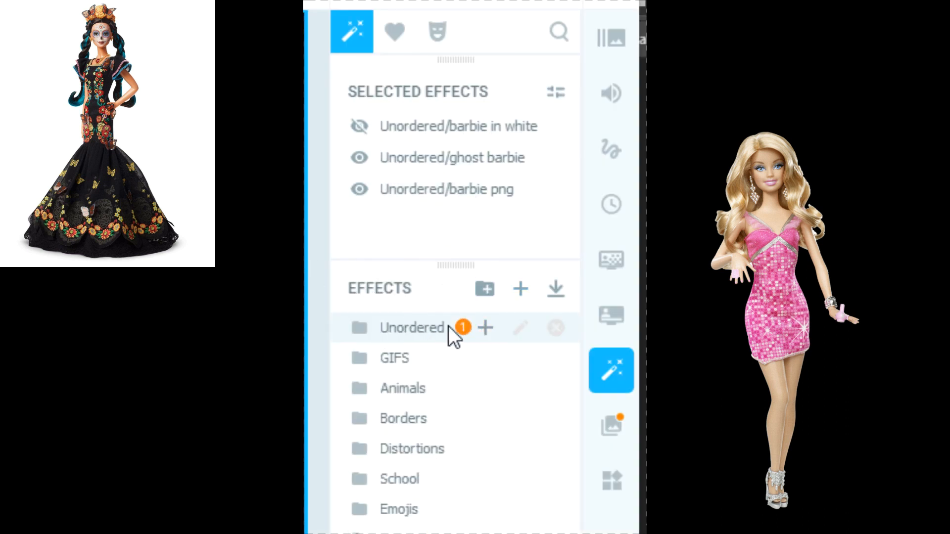
- Search the effects for "ghost", delete the old white-background ghost barbie effect, and apply the transparent one
left_click(559, 36)
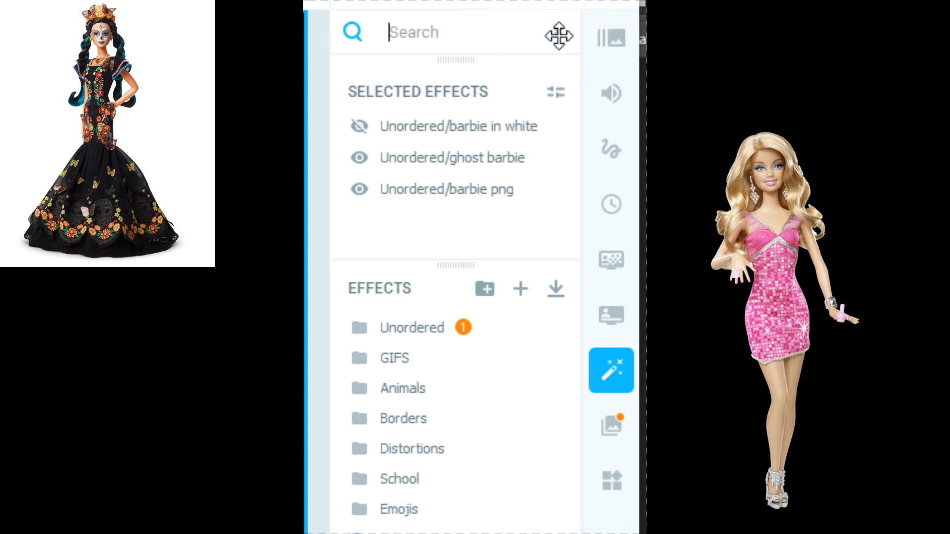
type("ghost")
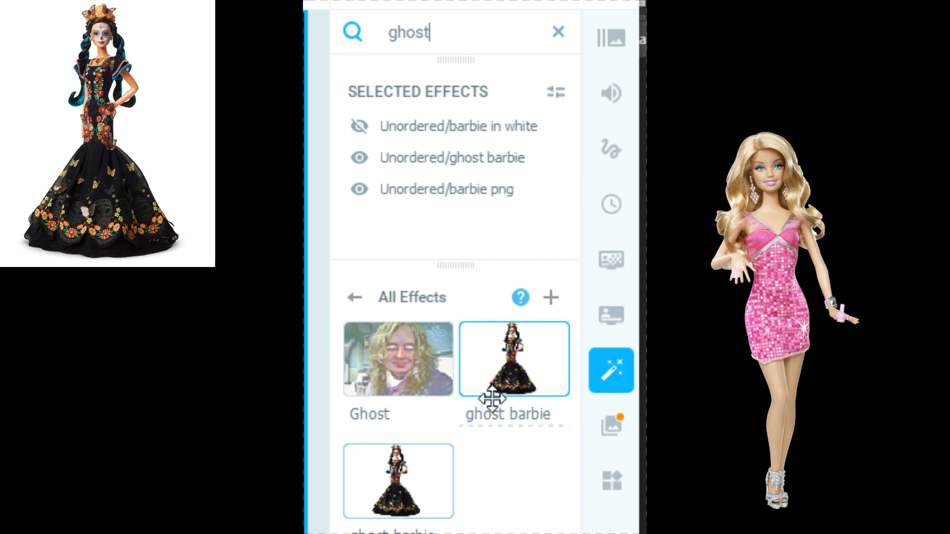
left_click(500, 374)
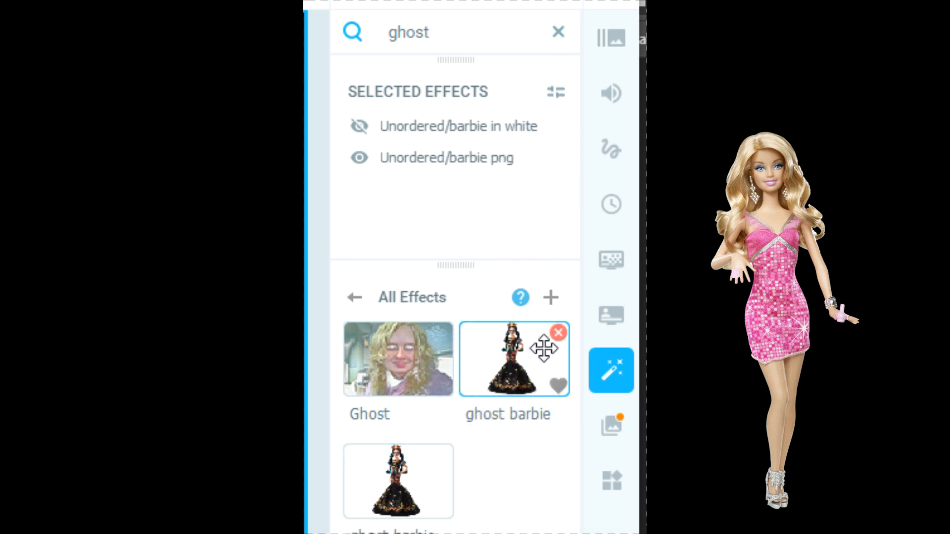
left_click(560, 333)
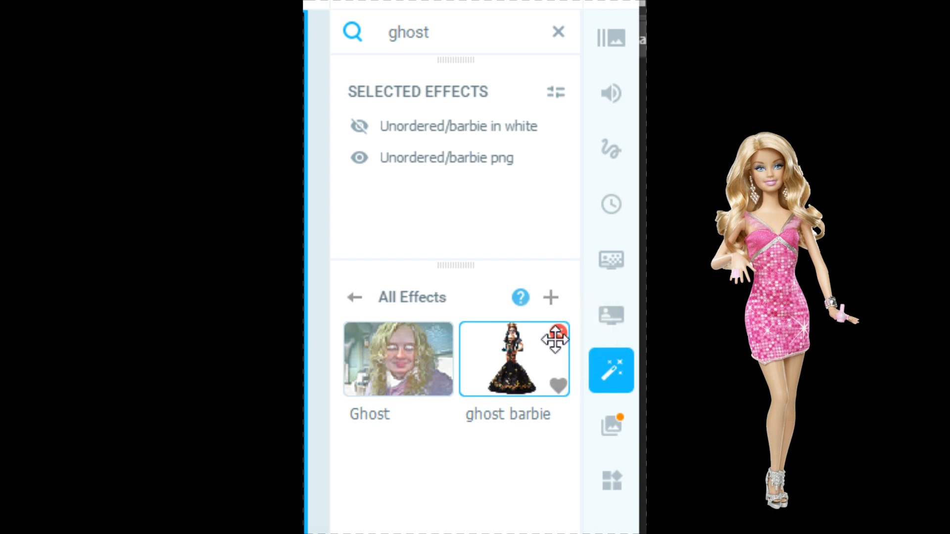
left_click(503, 387)
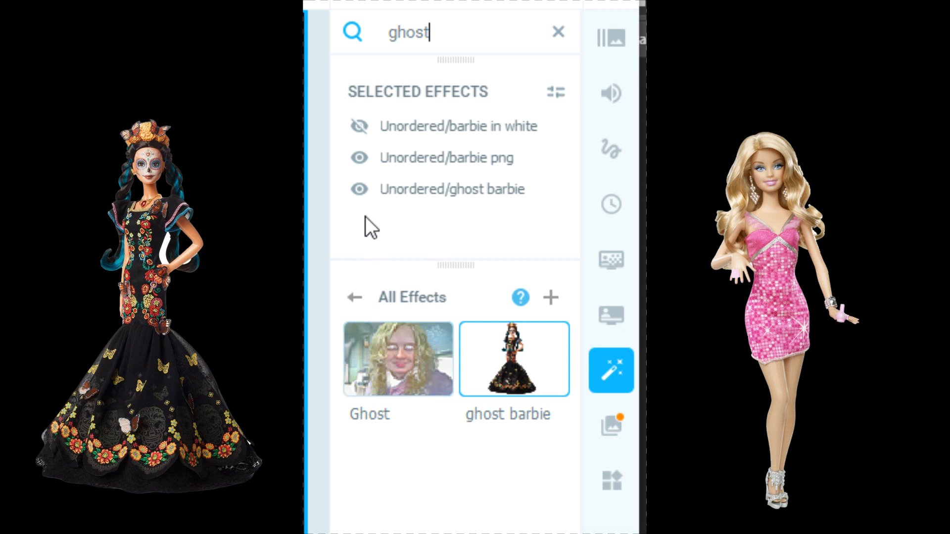
- Hide the ghost barbie and barbie png effects, and toggle the visibility of ghost barbie again
mouse_move(358, 191)
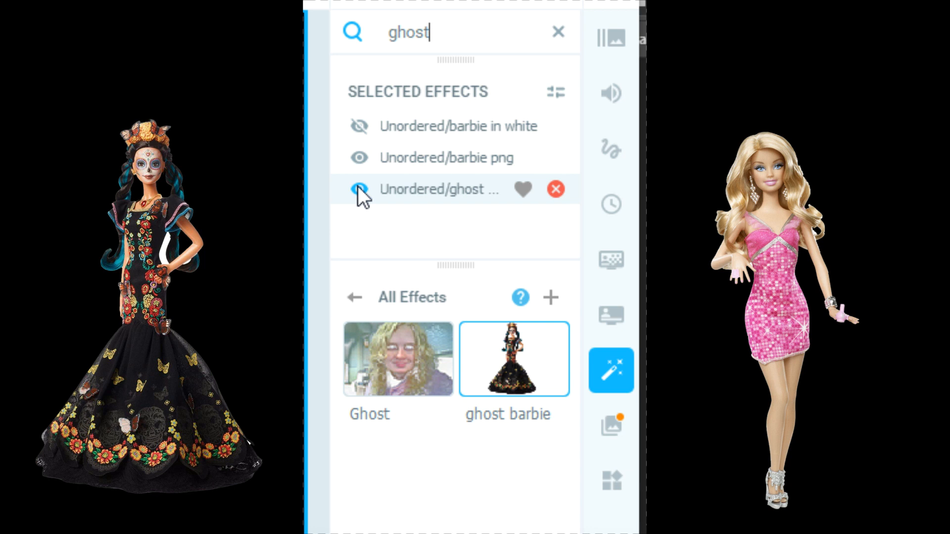
left_click(358, 188)
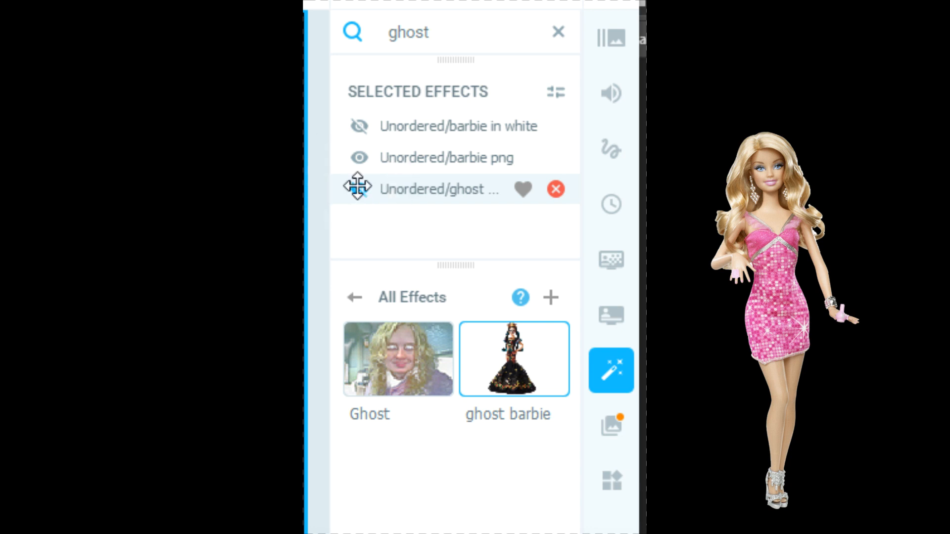
left_click(360, 158)
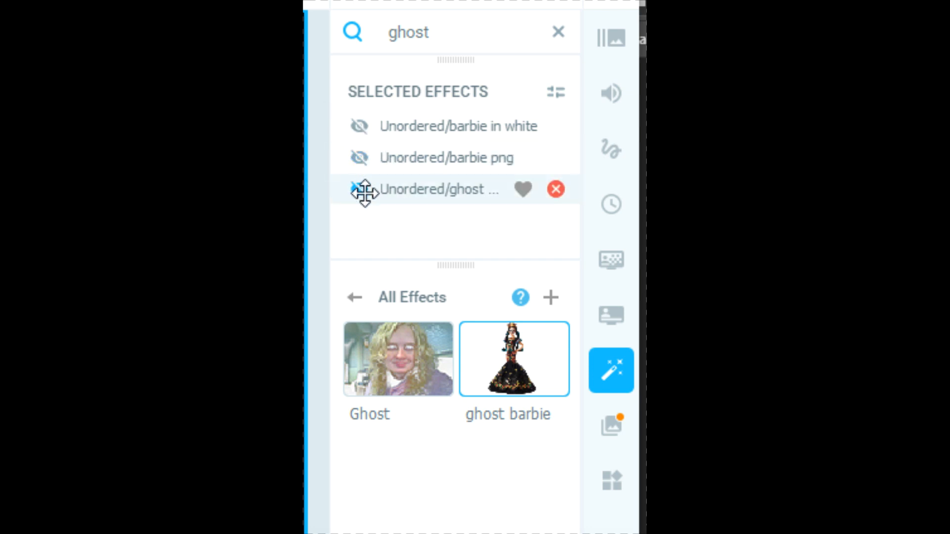
left_click(359, 192)
left_click(360, 192)
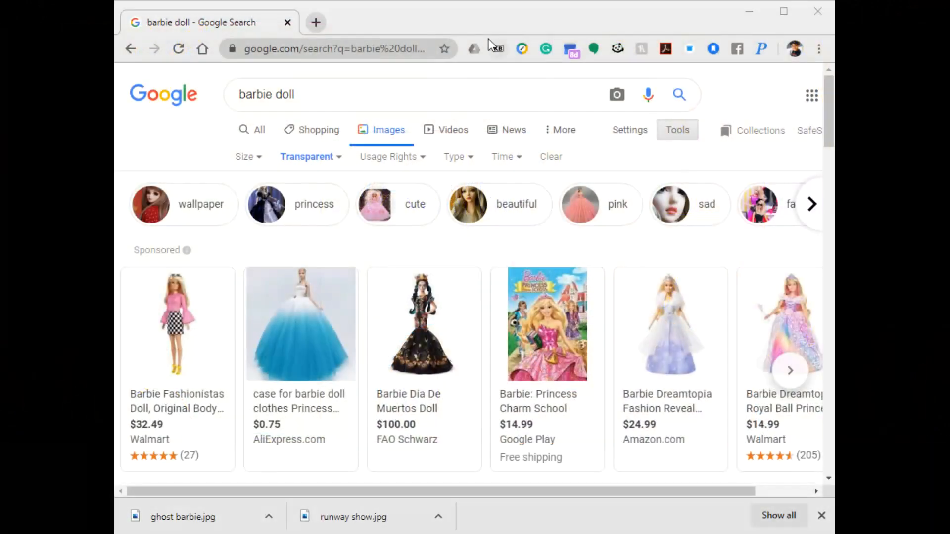
- In Chrome, search Google Images for "ocean gif" and preview the Pinterest ocean waves gif
left_click_drag(296, 94, 234, 94)
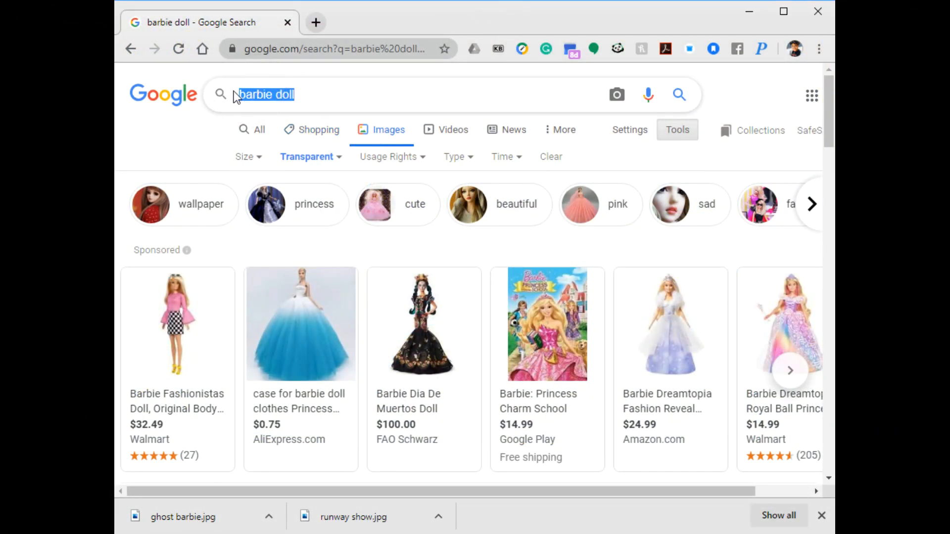
type("ocean gif")
key("Return")
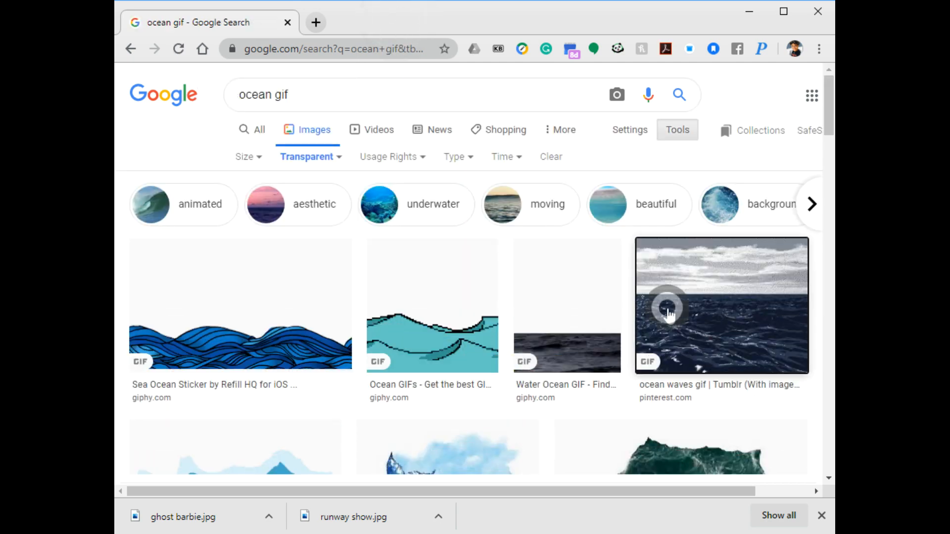
left_click(668, 313)
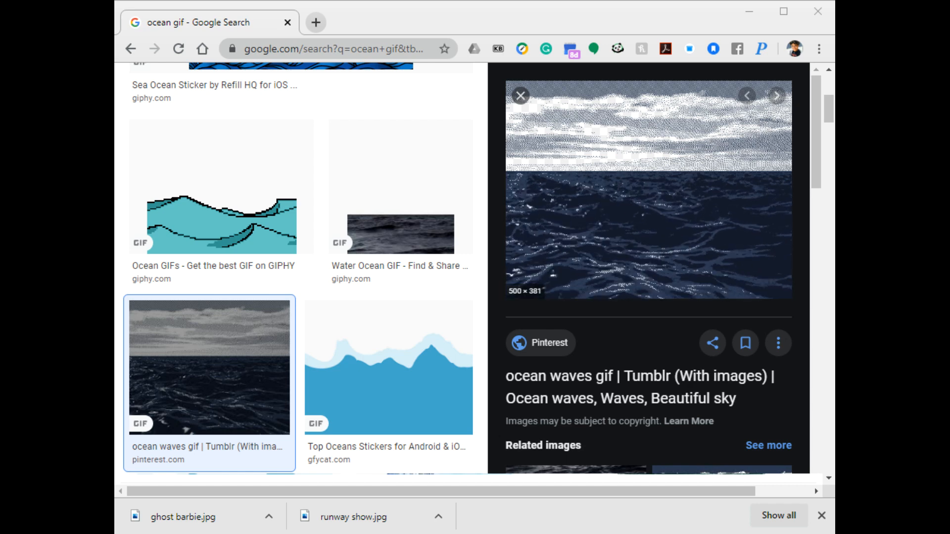
left_click(686, 381)
left_click(421, 29)
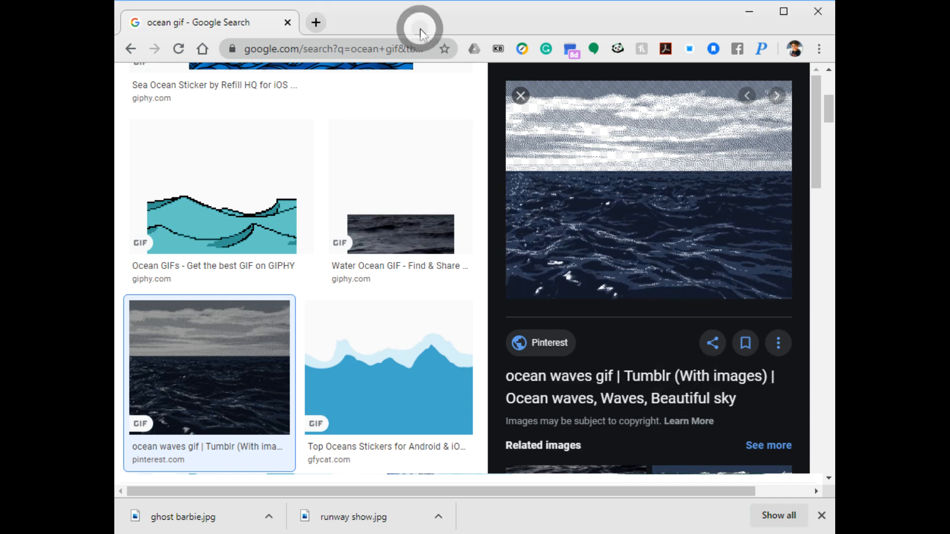
left_click(420, 25)
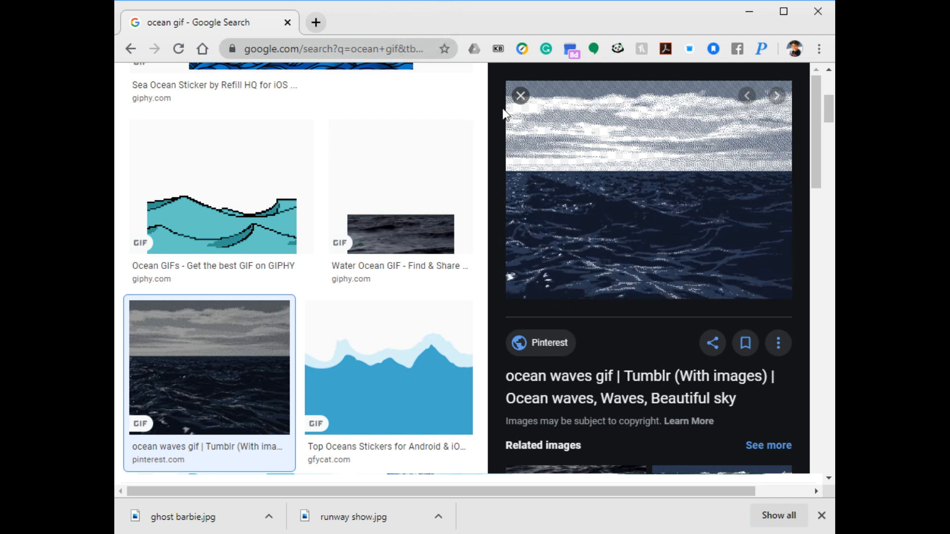
- Close the ocean waves preview and search Google Images for "mermaid barbie"
left_click(520, 96)
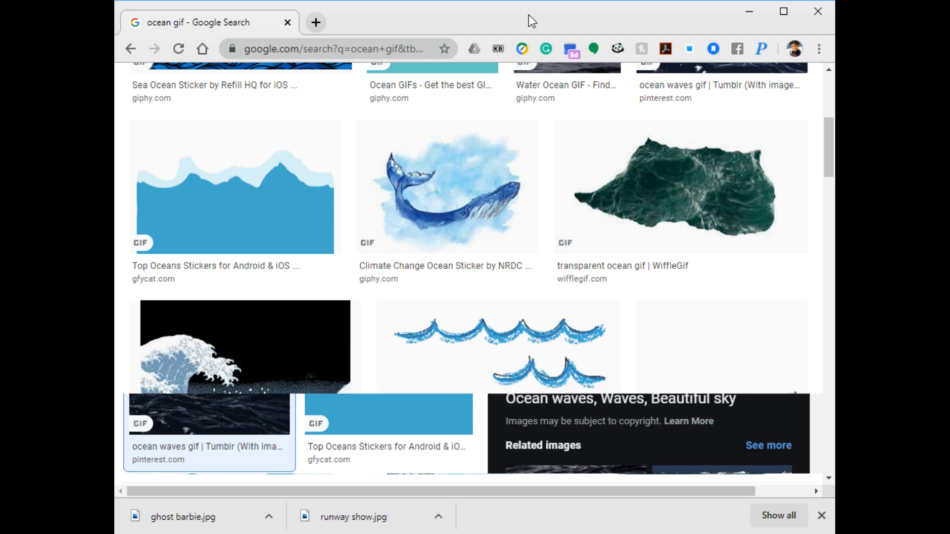
scroll(647, 106, "up", 6)
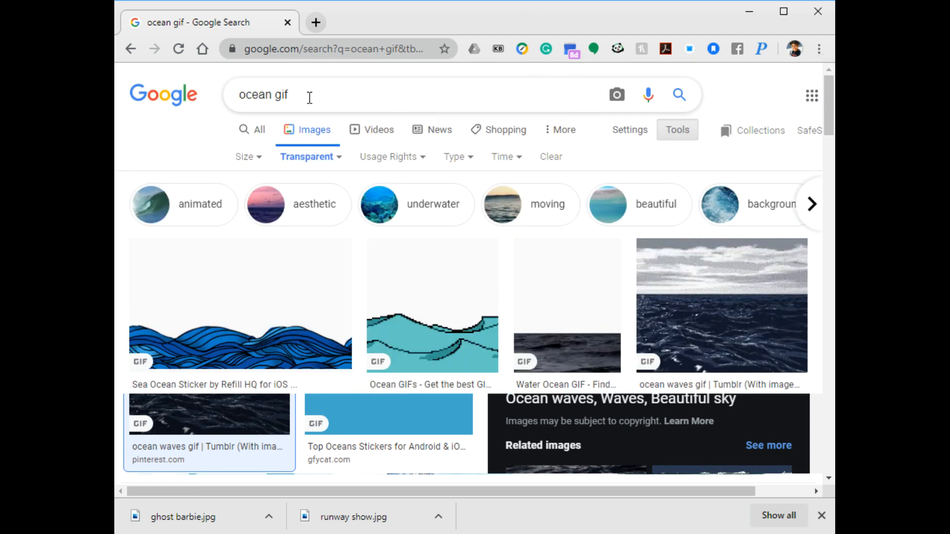
type("ma")
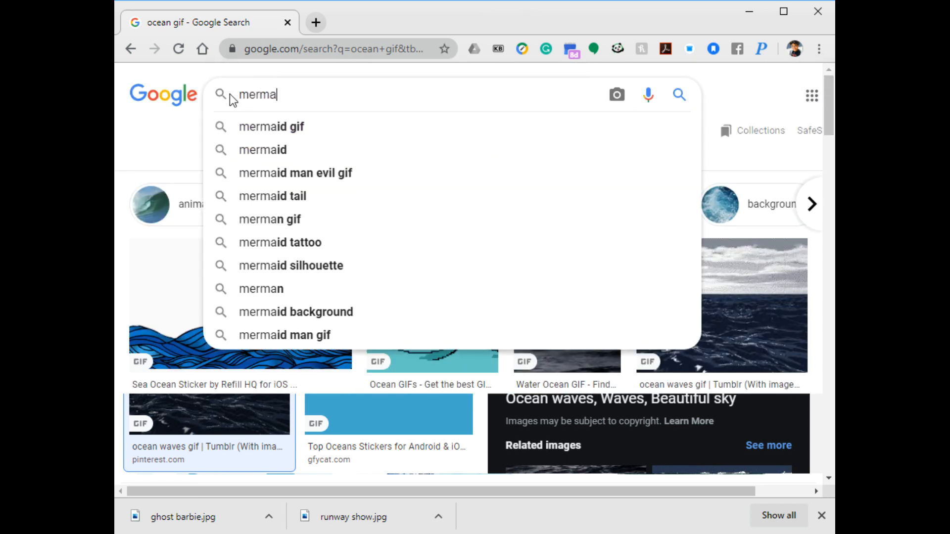
type("id barbie")
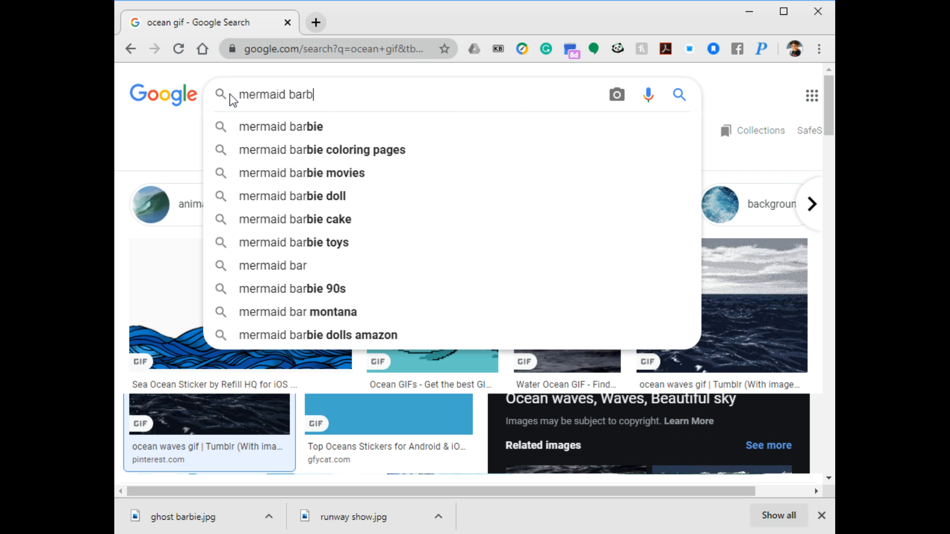
key("Return")
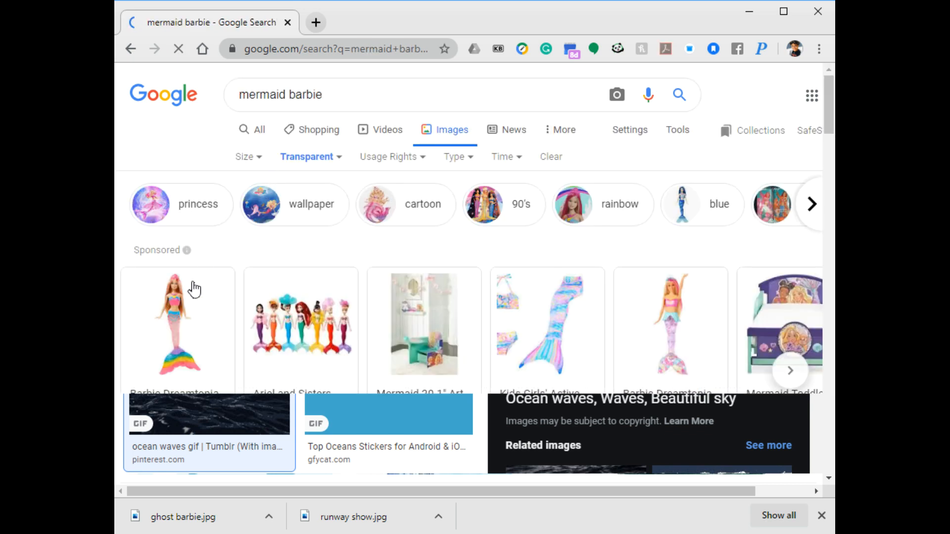
- Close the opened Amazon doll page, narrow the mermaid barbie images to blue, and browse the results
left_click(178, 303)
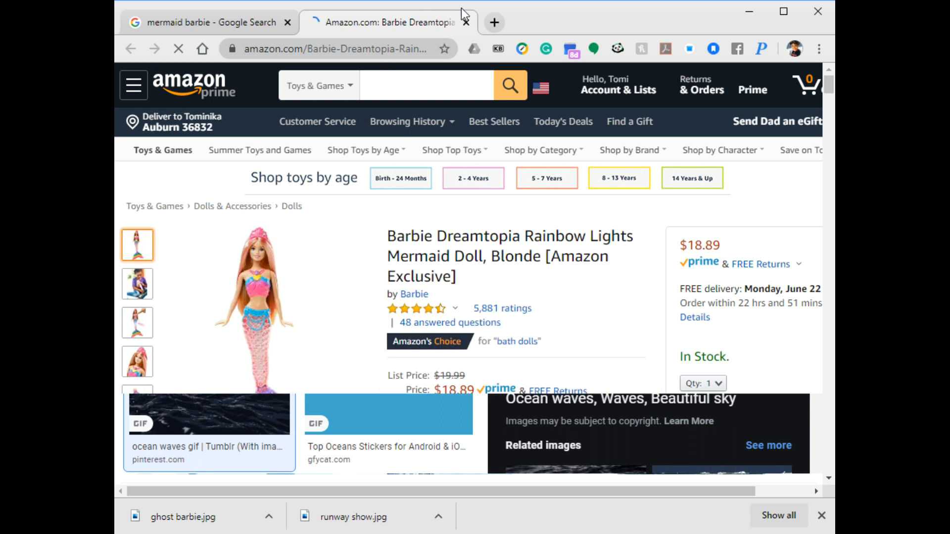
left_click(466, 22)
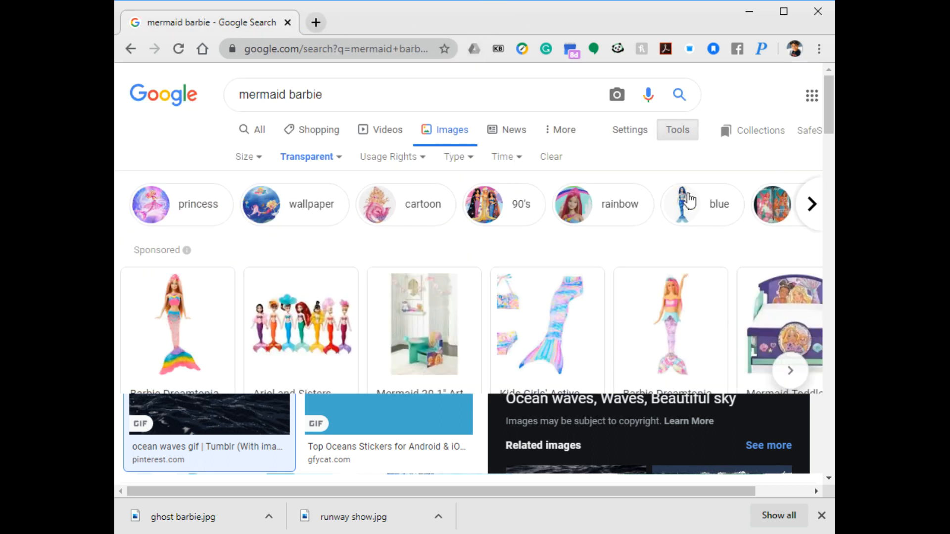
left_click(682, 212)
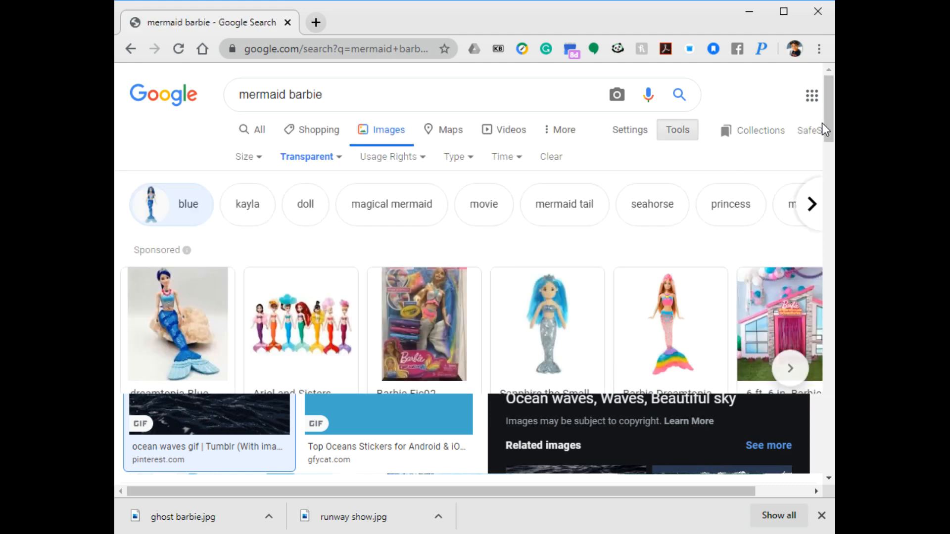
left_click_drag(830, 97, 829, 247)
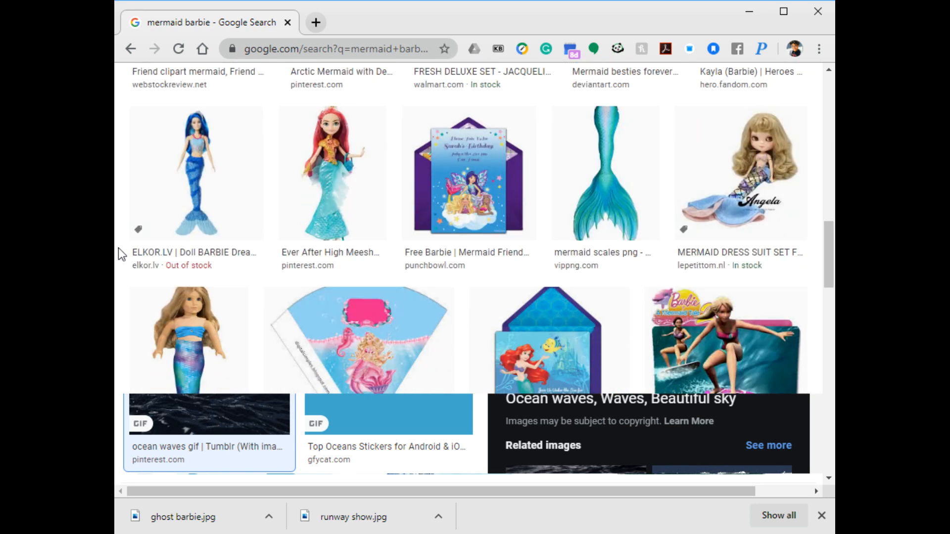
- Preview the ELKOR.LV blue-haired Barbie Dreamtopia mermaid image and save it as blue barbie.png in Downloads
left_click(205, 164)
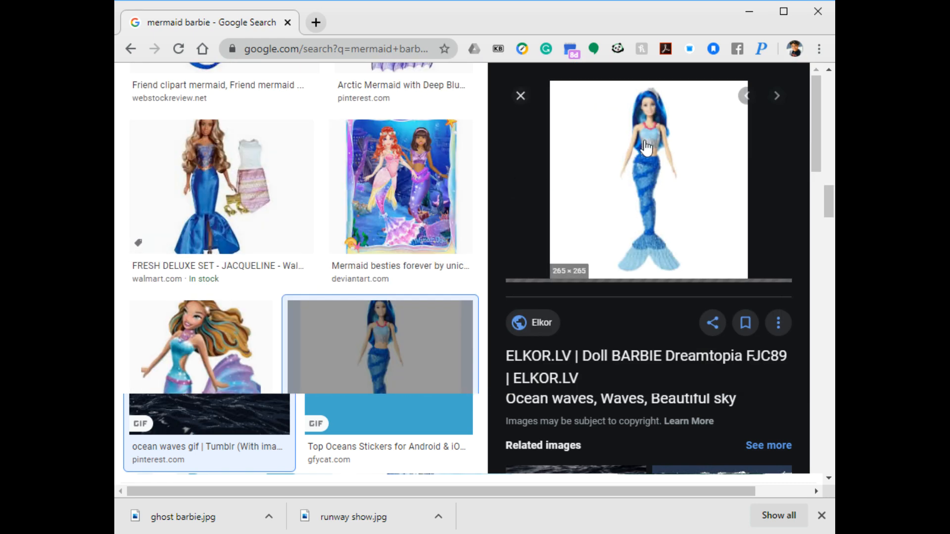
left_click(690, 31)
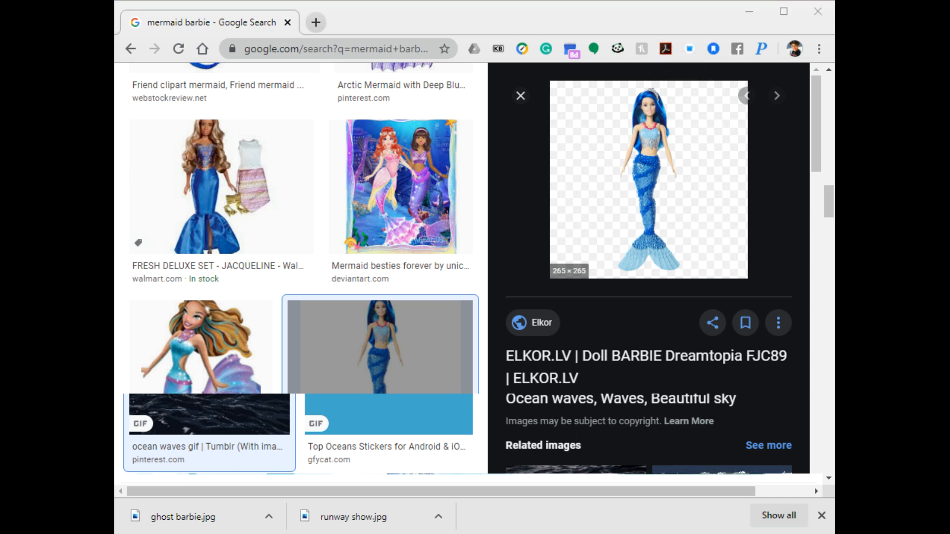
left_click(707, 340)
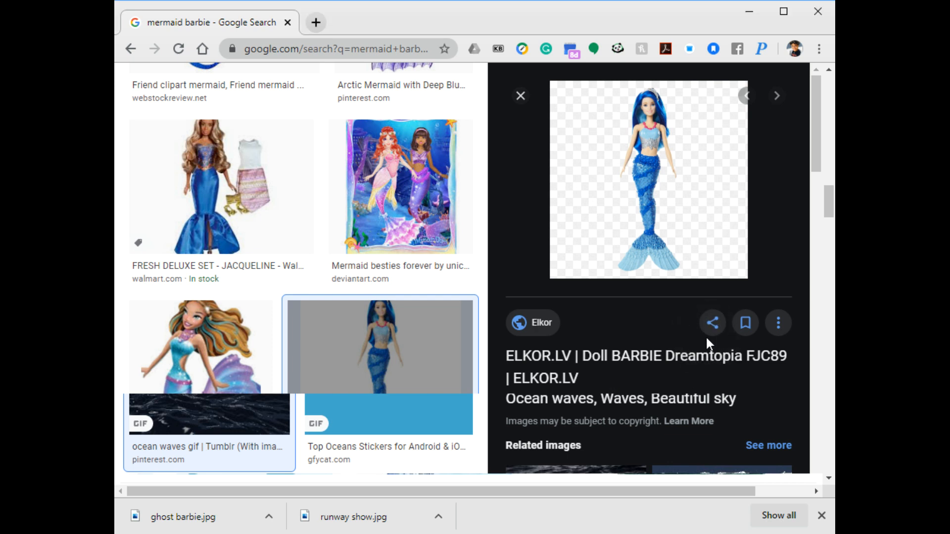
- Switch to XSplit VCam and add a media file from the Downloads folder as a background
left_click(689, 22)
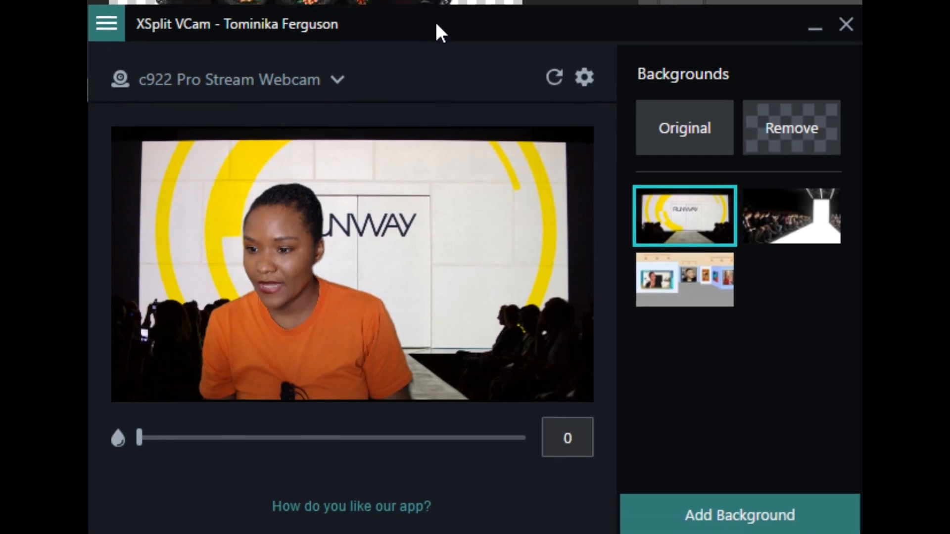
left_click(797, 509)
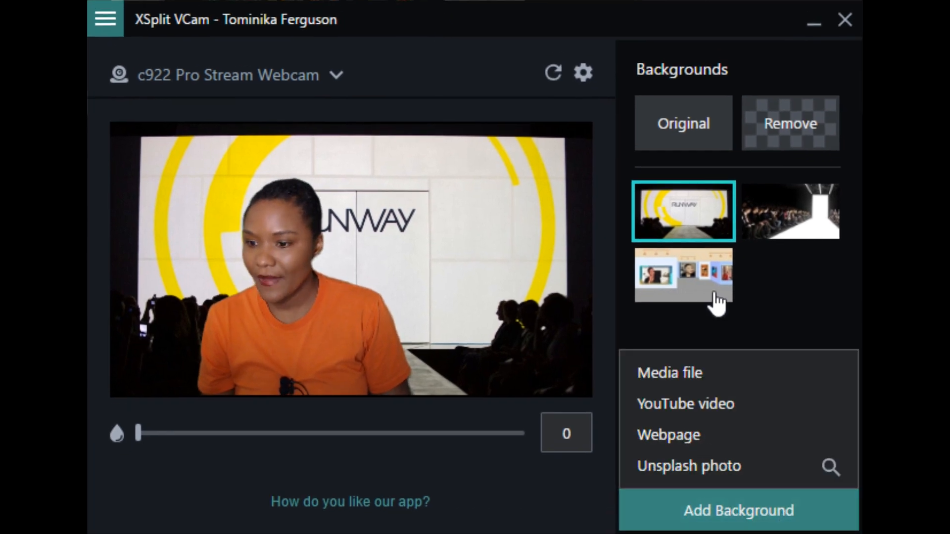
left_click(662, 360)
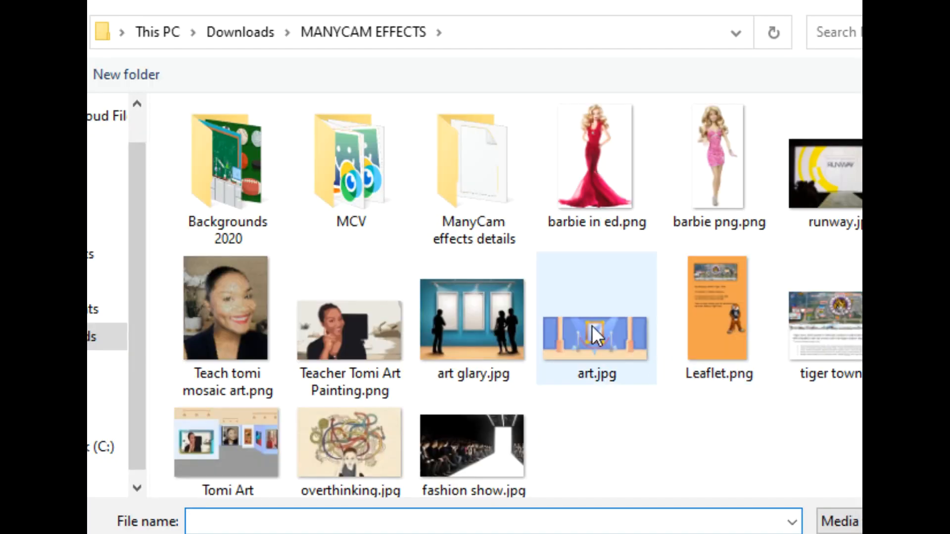
left_click(95, 341)
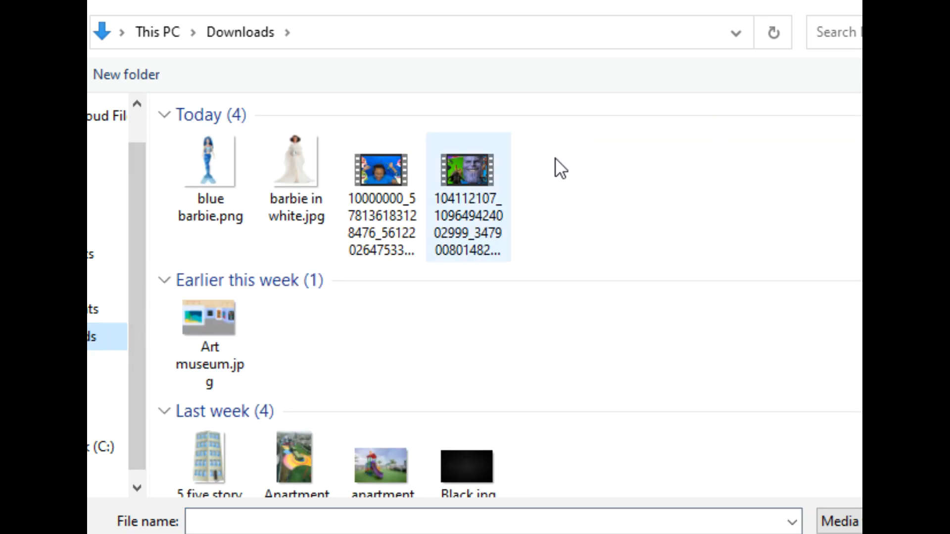
double_click(317, 188)
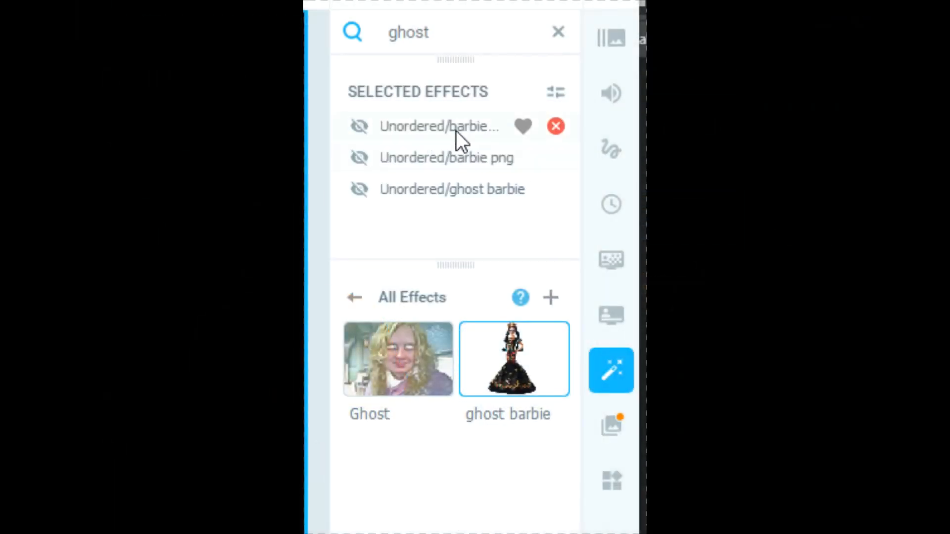
- In ManyCam, clear the "ghost" effects search and import blue barbie.png from Downloads as a new effect
left_click(558, 32)
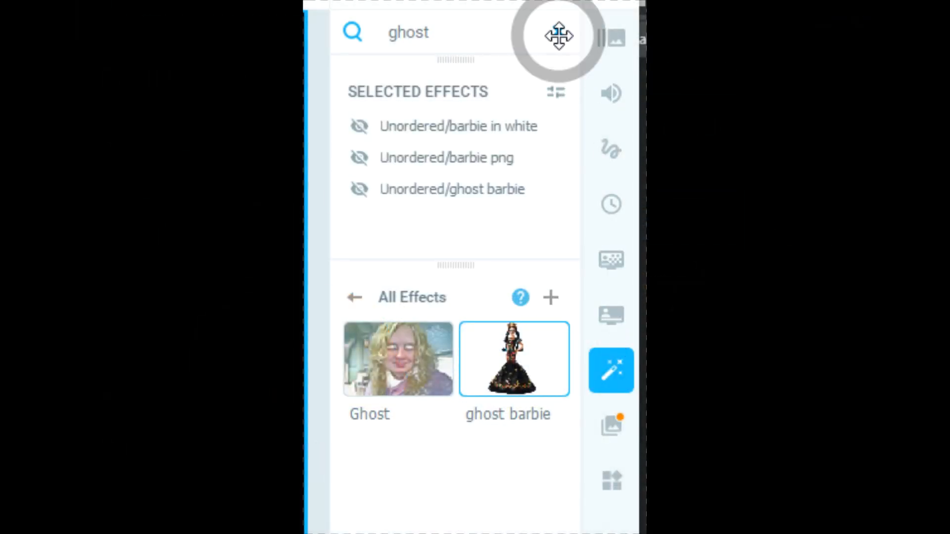
left_click(524, 294)
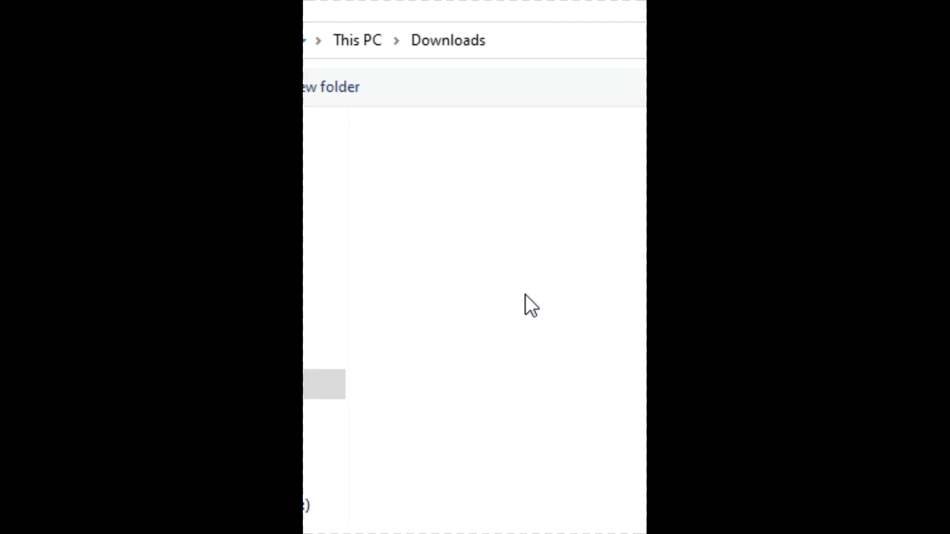
double_click(416, 210)
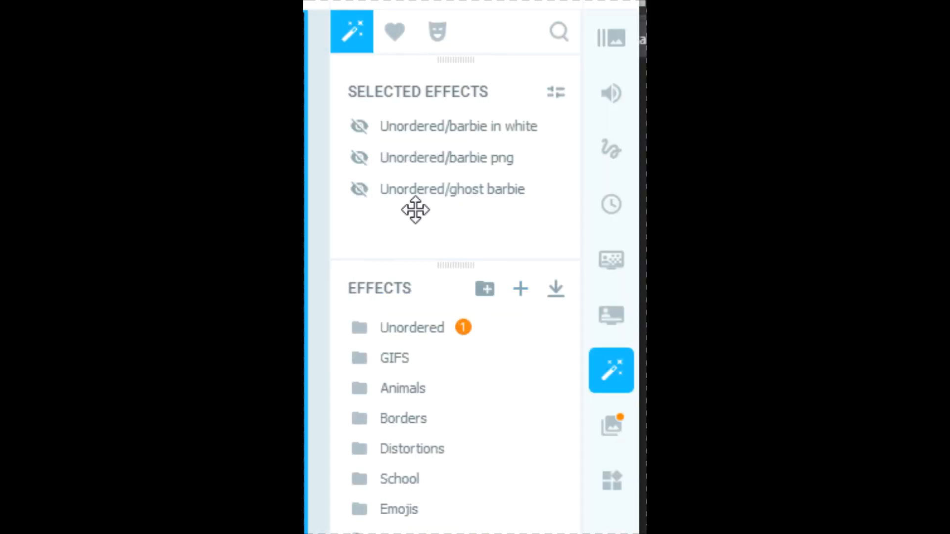
- Find the blue barbie effect by searching for "blue", apply it, and reposition and enlarge the mermaid in the video scene
left_click(557, 34)
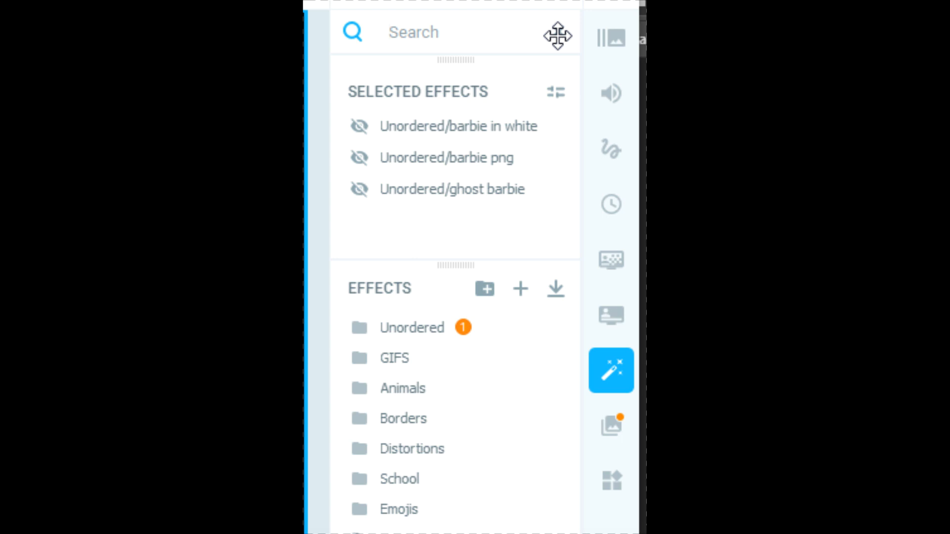
type("blue")
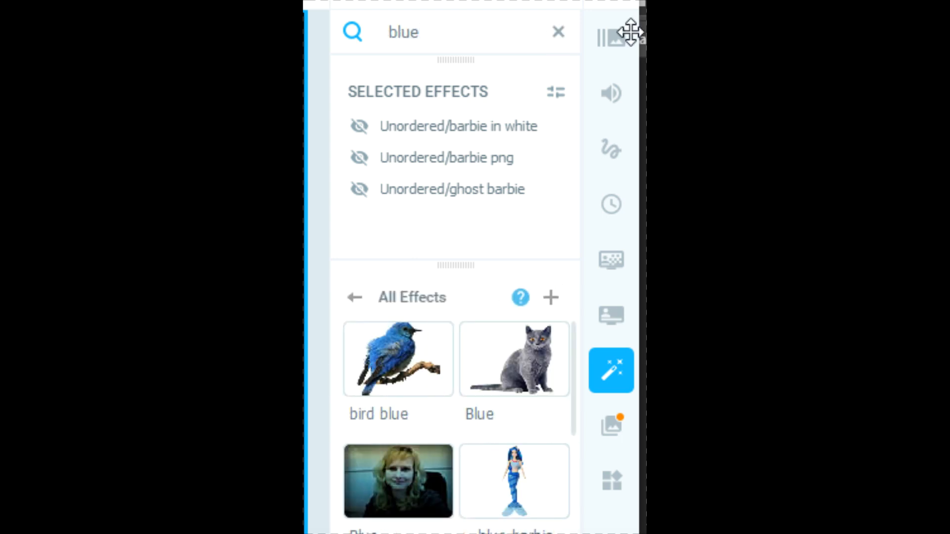
left_click(512, 482)
left_click_drag(134, 134, 449, 180)
left_click_drag(581, 313, 700, 433)
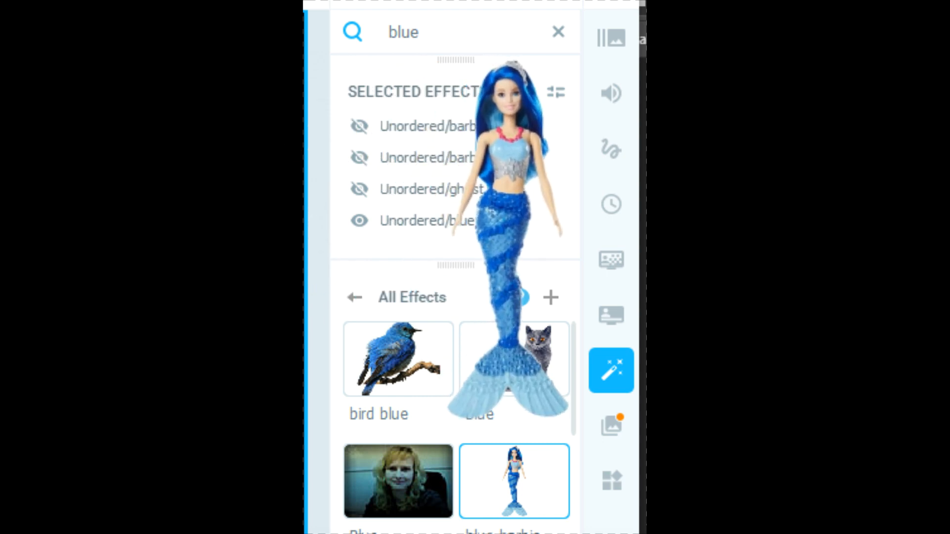